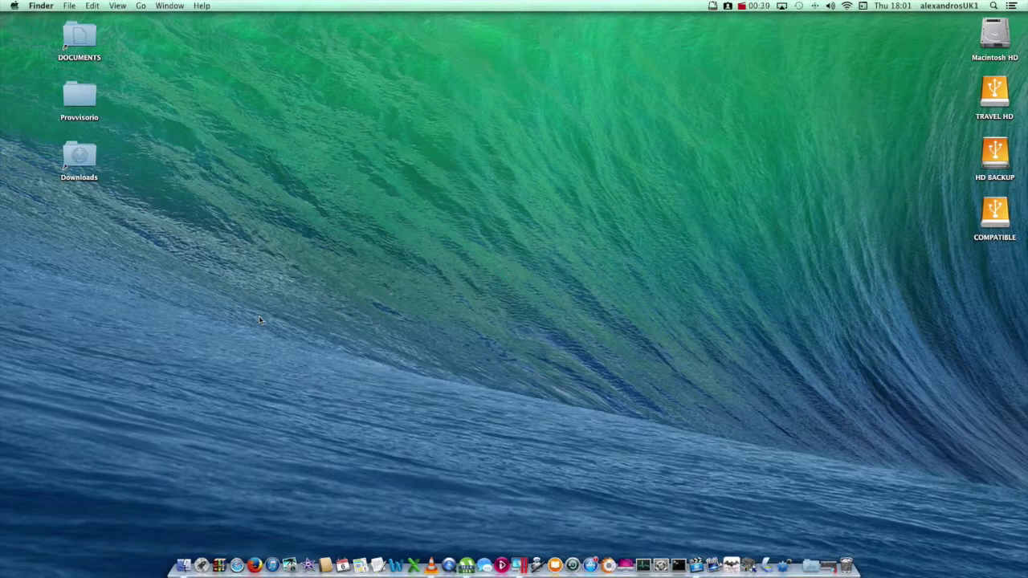
Open Parallels Desktop and view its version and licensing information, closing the information window.
left_click(829, 565)
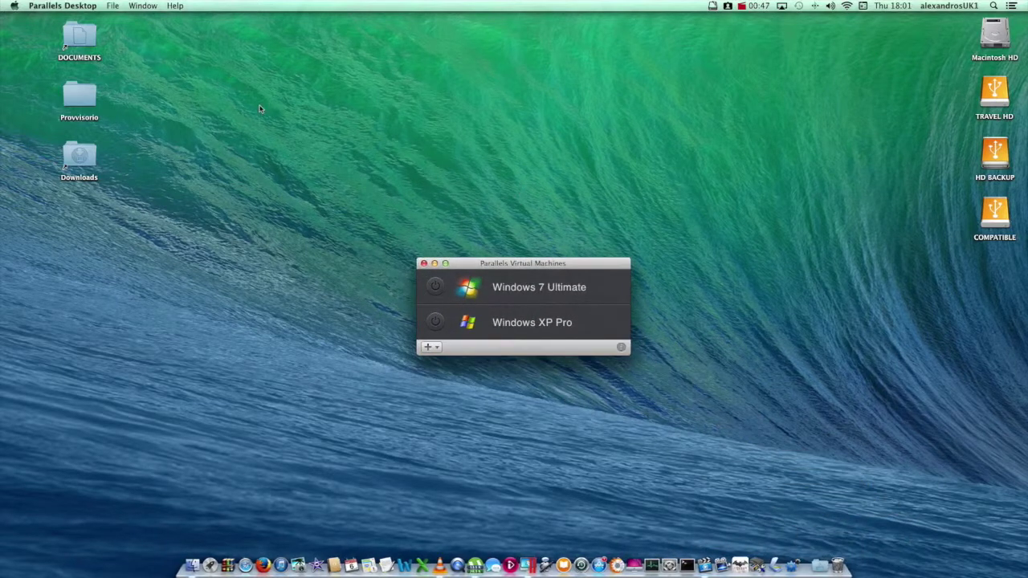
left_click(58, 7)
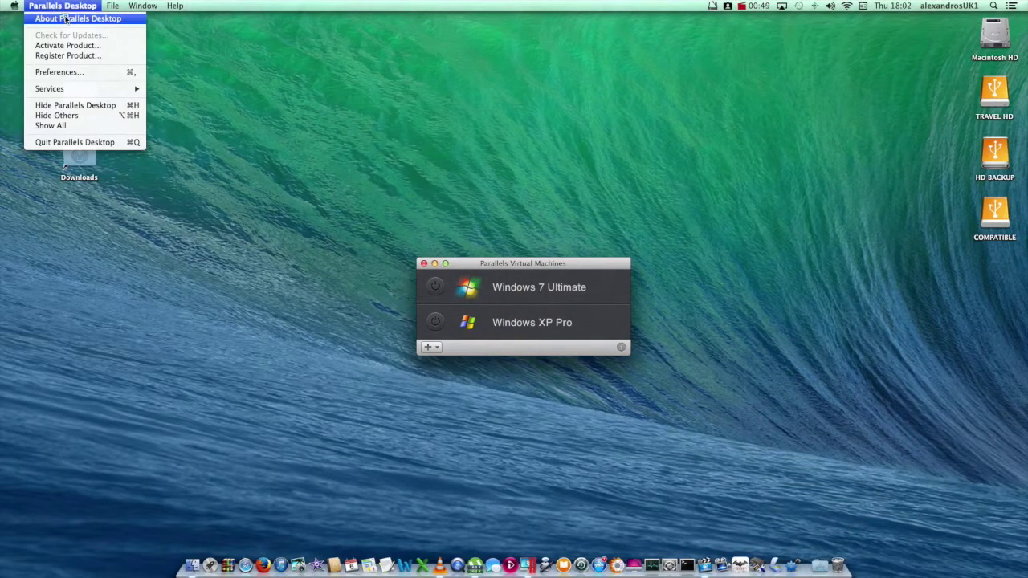
left_click(64, 19)
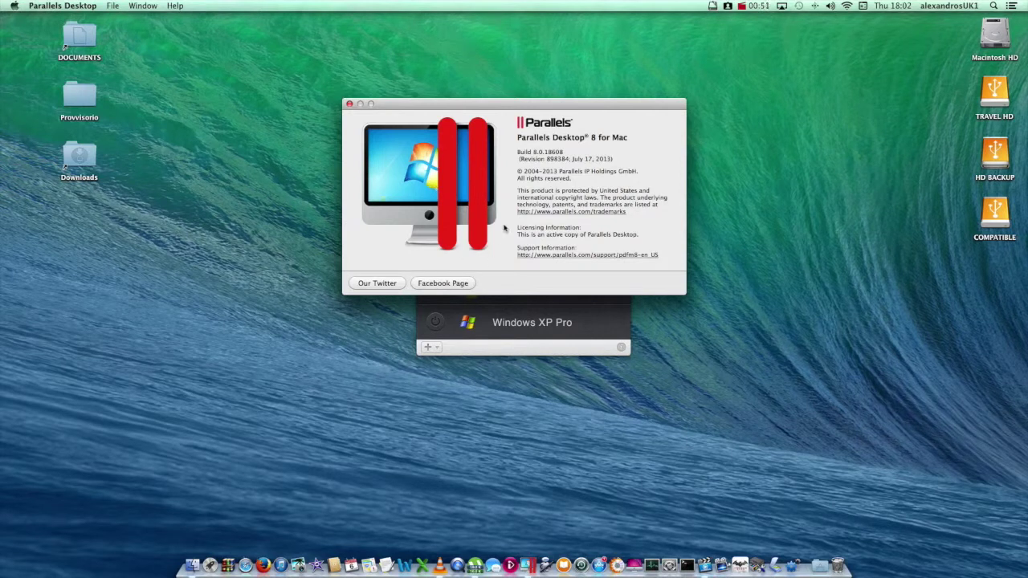
left_click(350, 103)
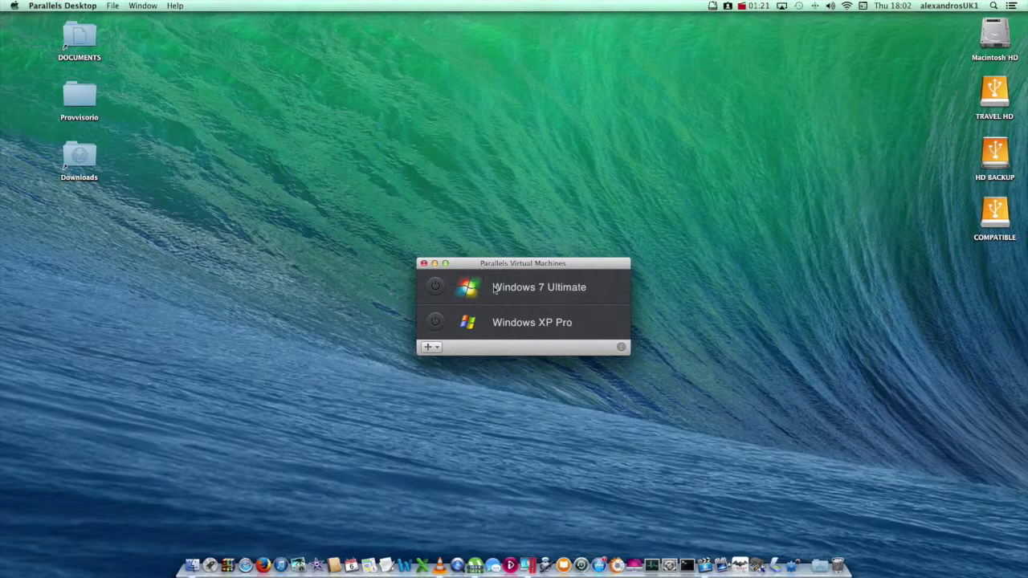
Start the Windows XP Pro virtual machine and close the Parallels Virtual Machines list.
left_click(436, 323)
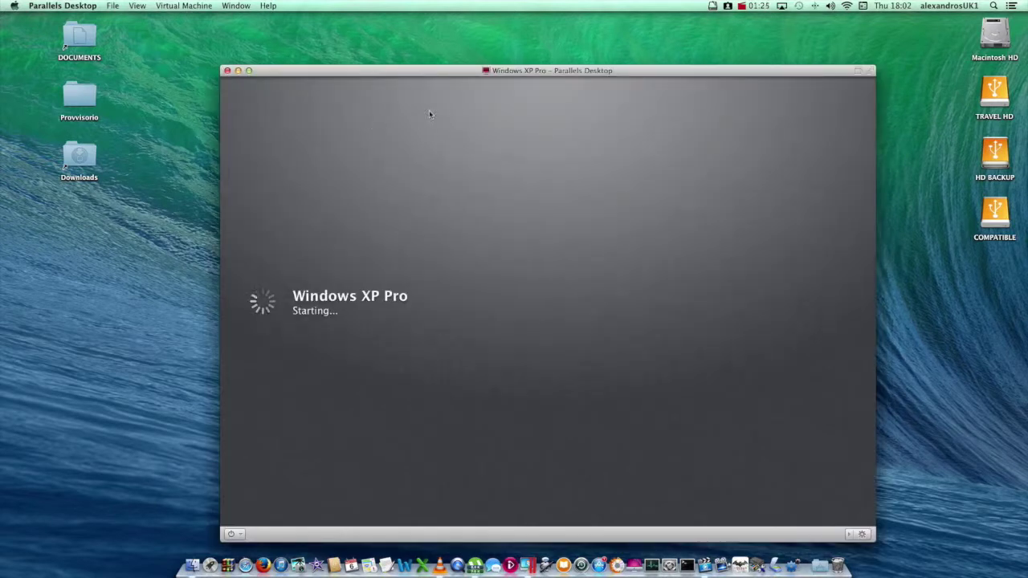
left_click_drag(438, 71, 109, 44)
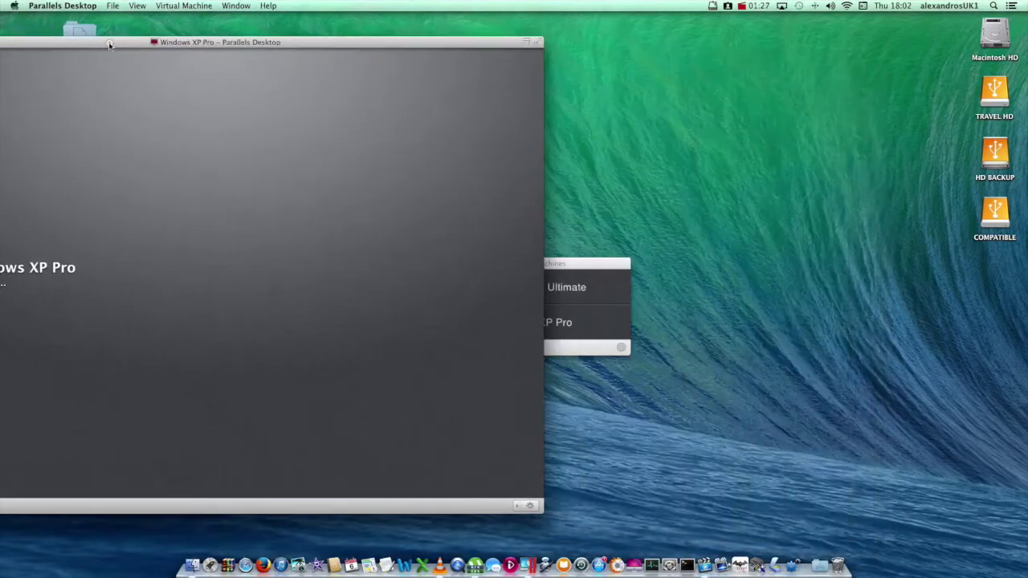
left_click(578, 263)
left_click_drag(579, 263, 725, 262)
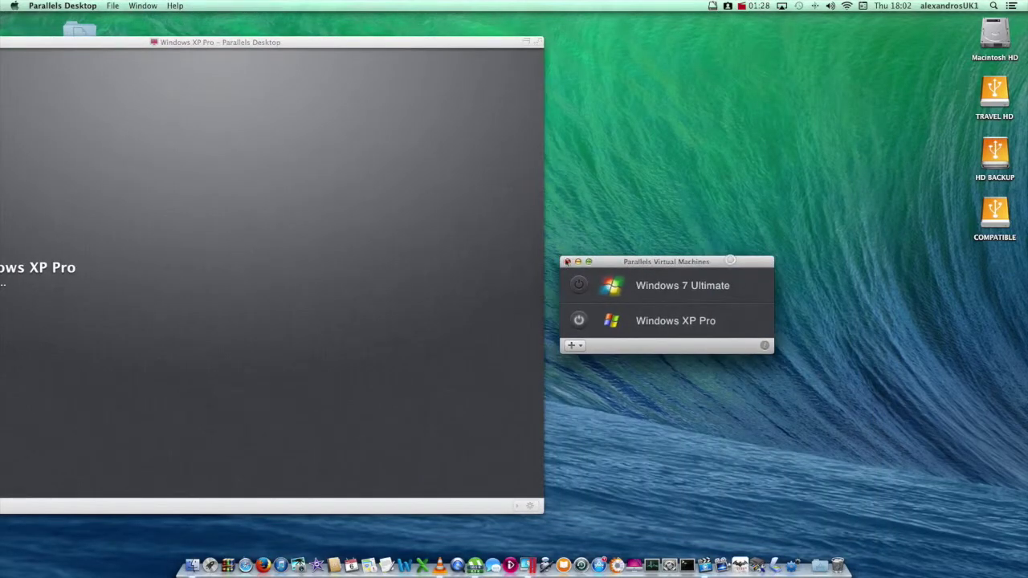
left_click(578, 262)
Reposition the Windows XP Pro window near the middle of the Mac desktop and dismiss the Windows security notification.
left_click_drag(395, 48, 691, 46)
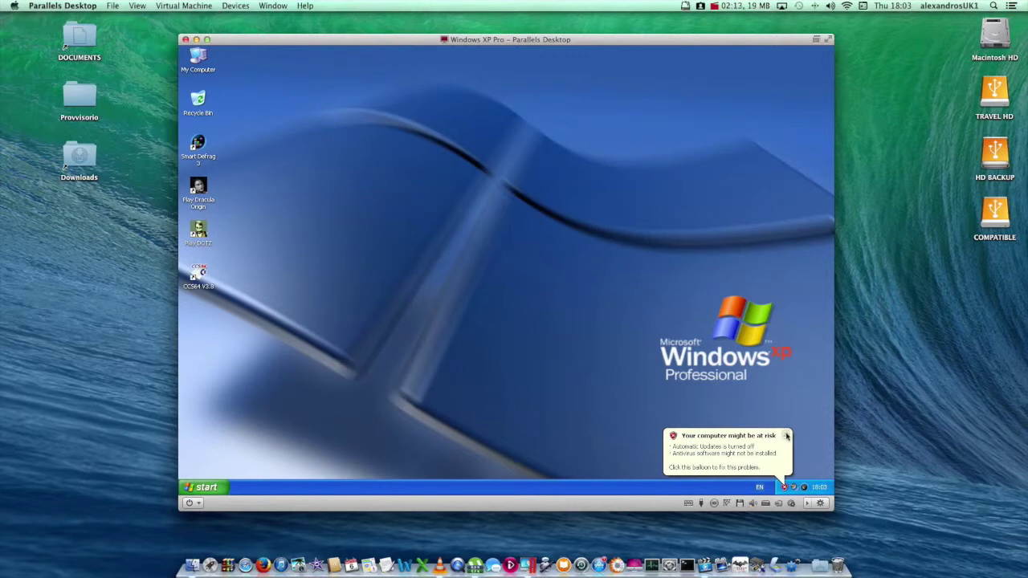
left_click(786, 436)
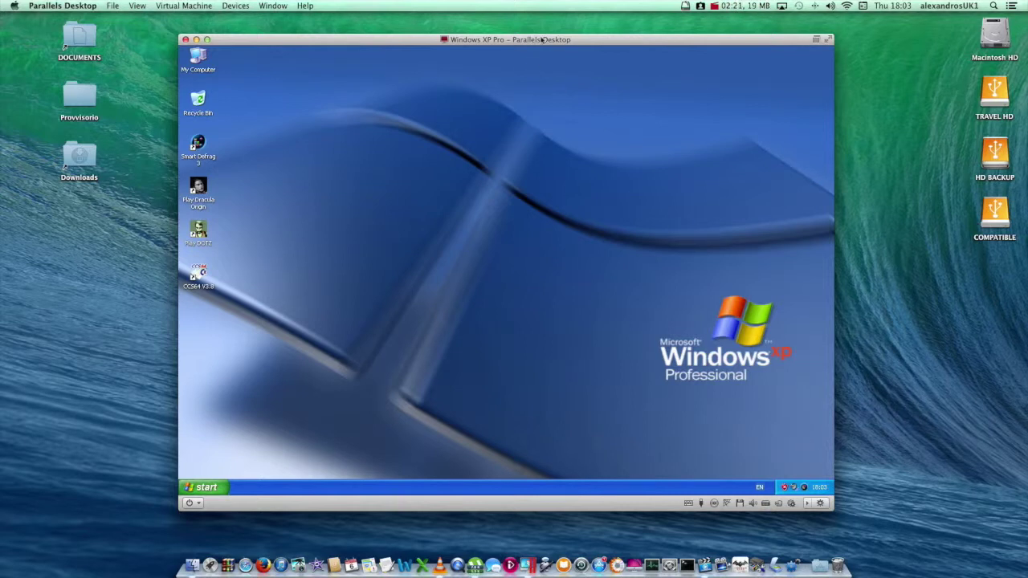
left_click_drag(543, 39, 535, 40)
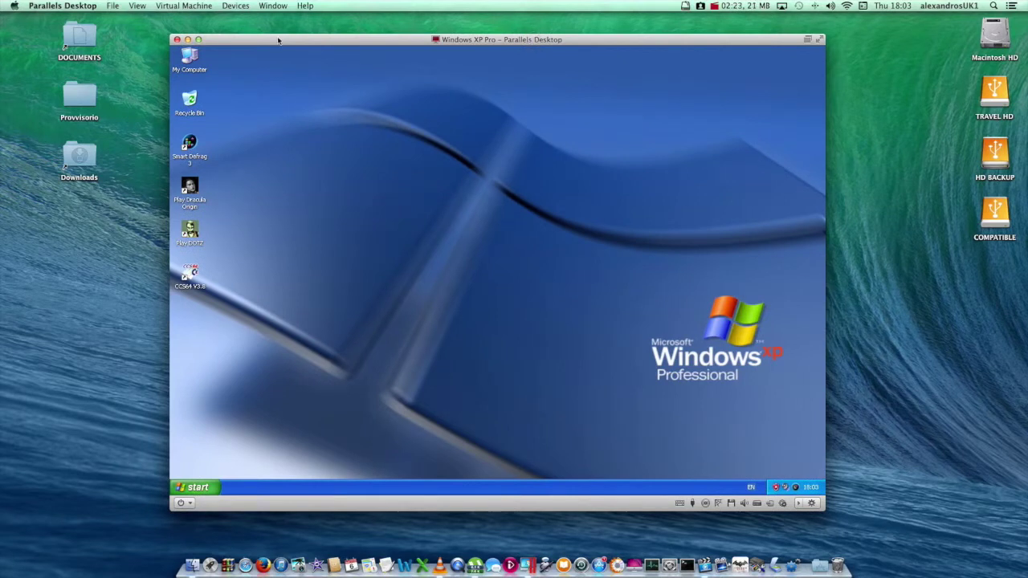
Show the virtual machine's Sharing options for mounting virtual disks, and place the [C] Windows XP Pro disk icon below COMPATIBLE.
left_click(183, 6)
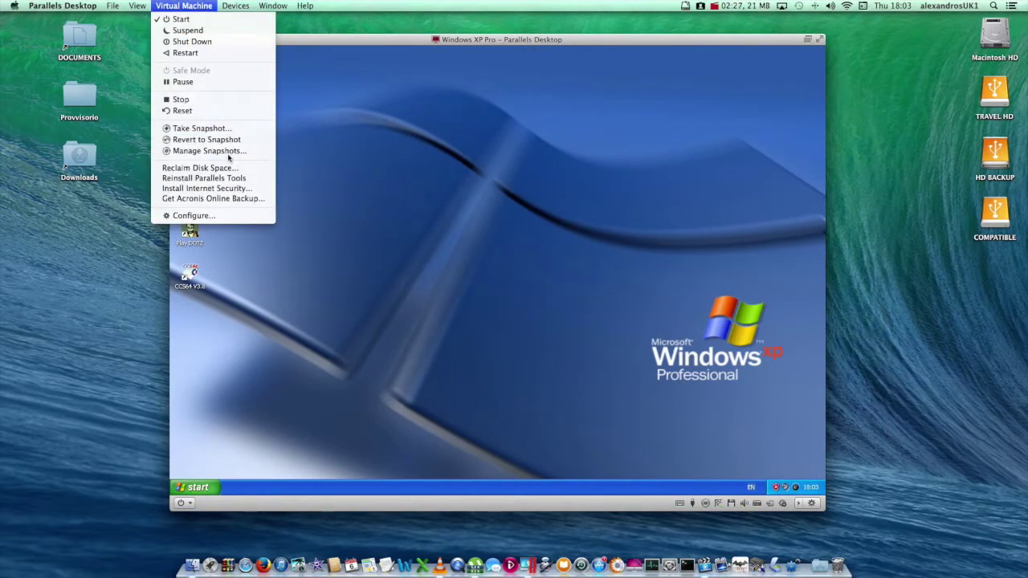
mouse_move(219, 8)
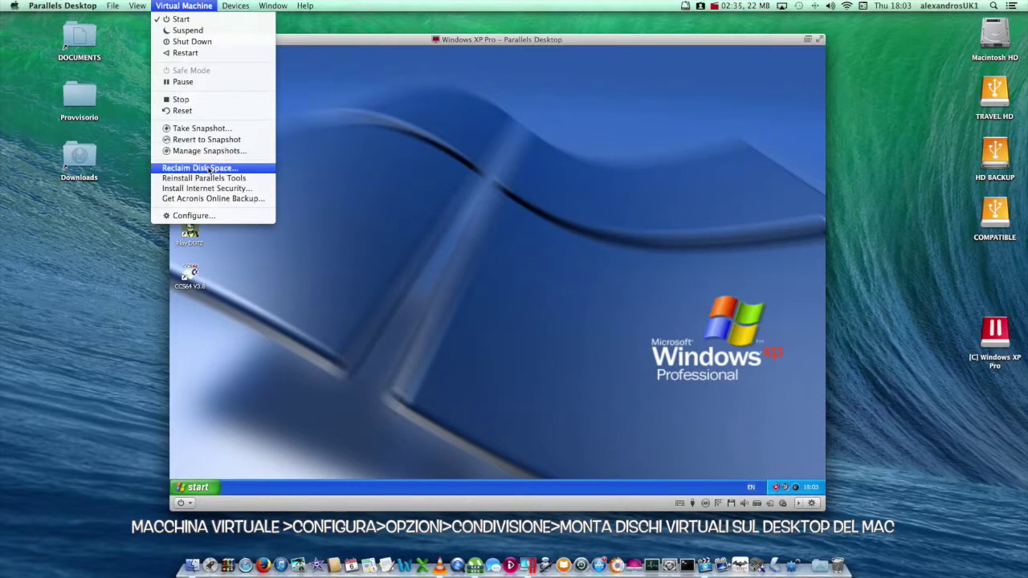
left_click(193, 216)
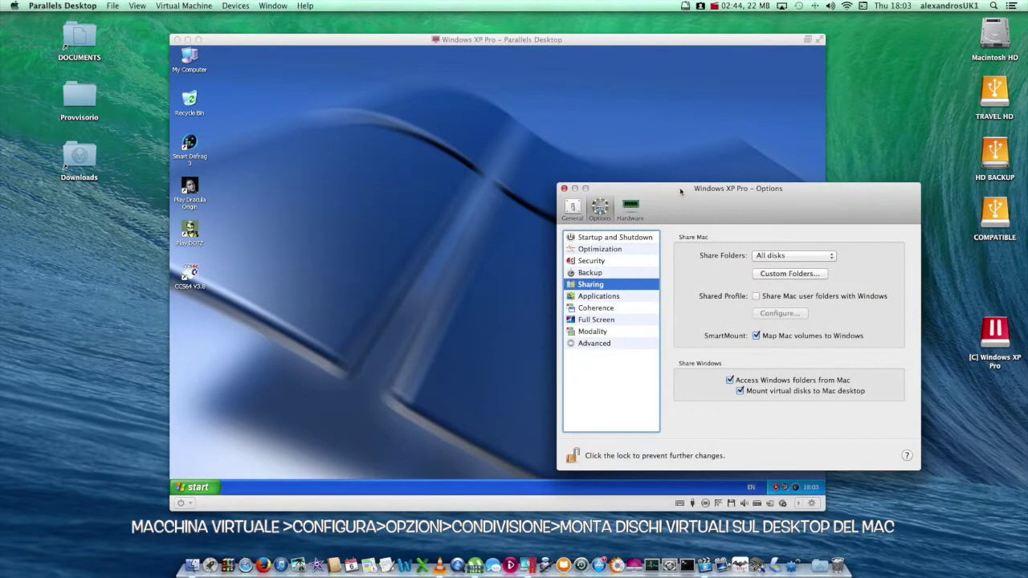
left_click_drag(685, 199, 658, 189)
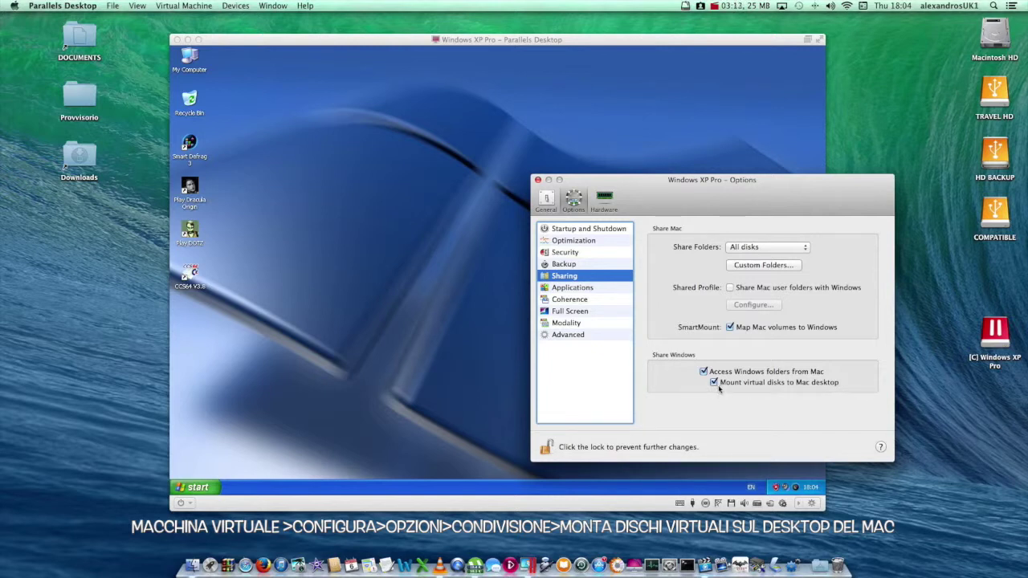
left_click(999, 338)
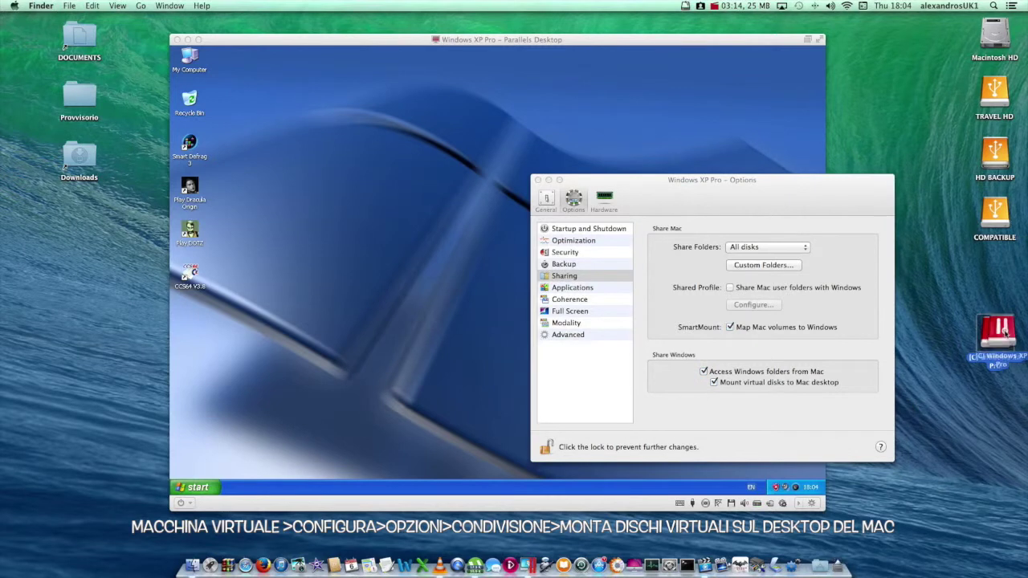
left_click(980, 285)
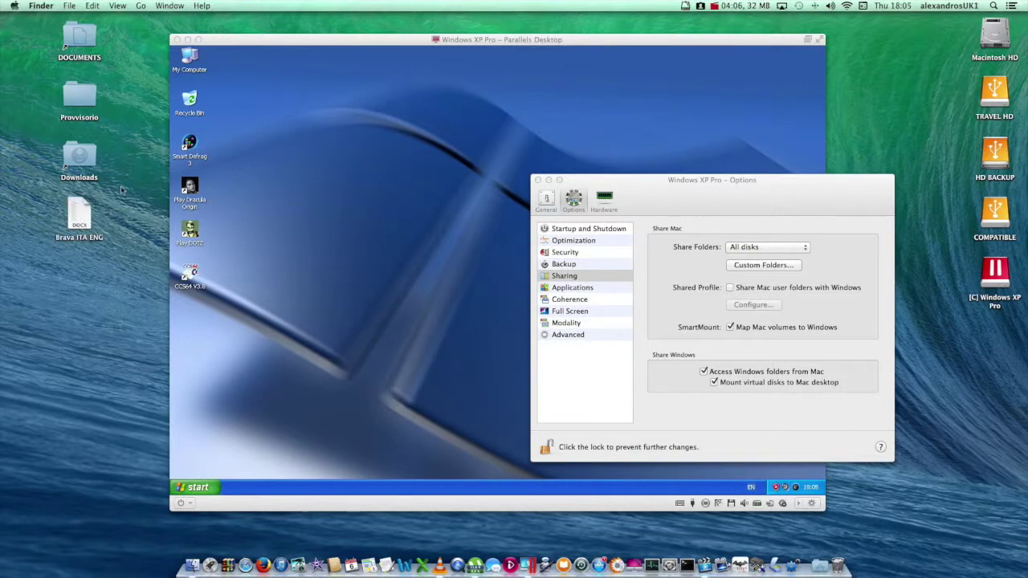
Copy the Brava ITA ENG document from the Mac desktop onto the Windows XP desktop.
left_click(79, 210)
left_click_drag(79, 210, 446, 156)
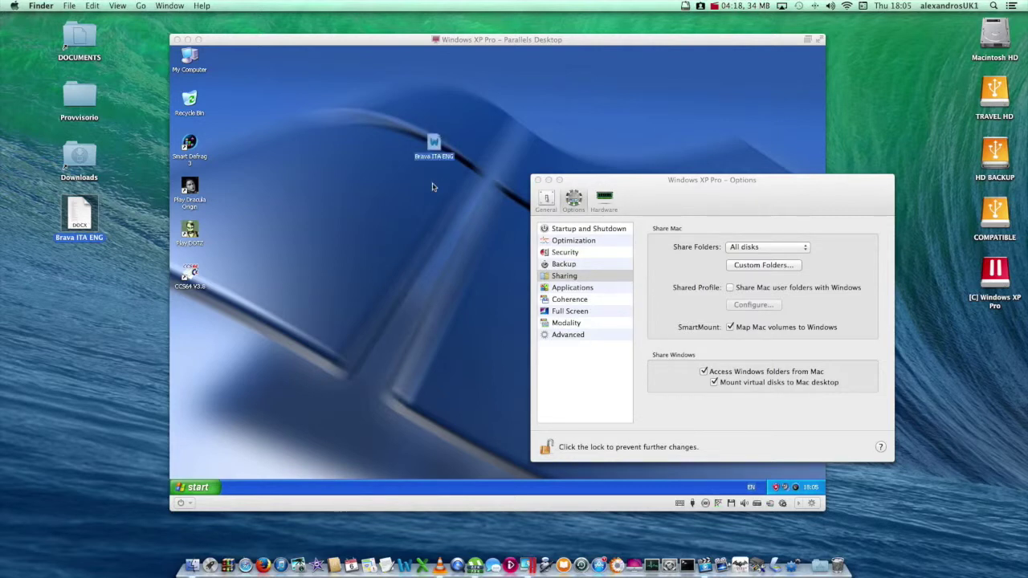
left_click(432, 187)
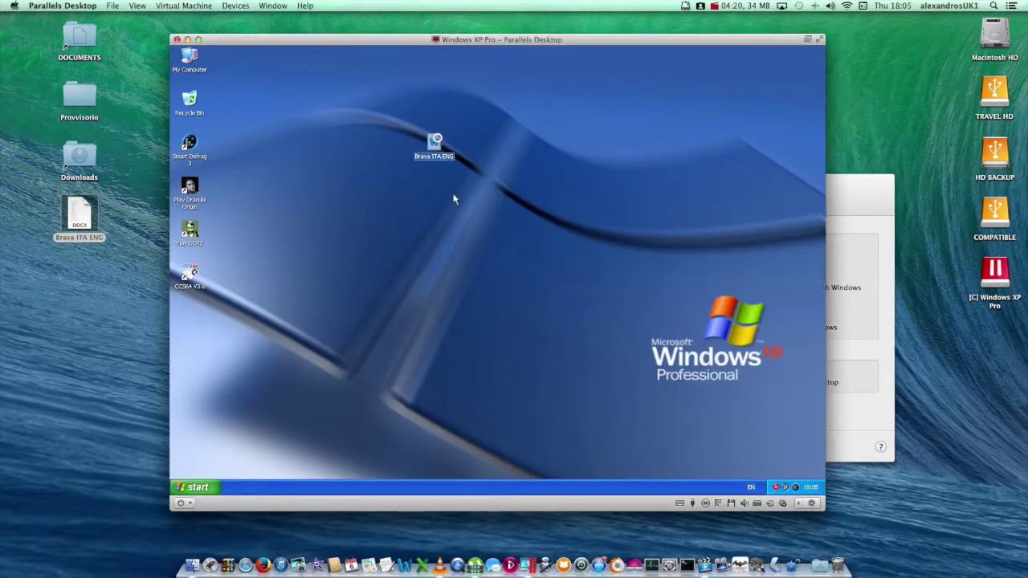
Delete the copy of Brava ITA ENG from the Windows XP desktop.
left_click(435, 145)
right_click(435, 144)
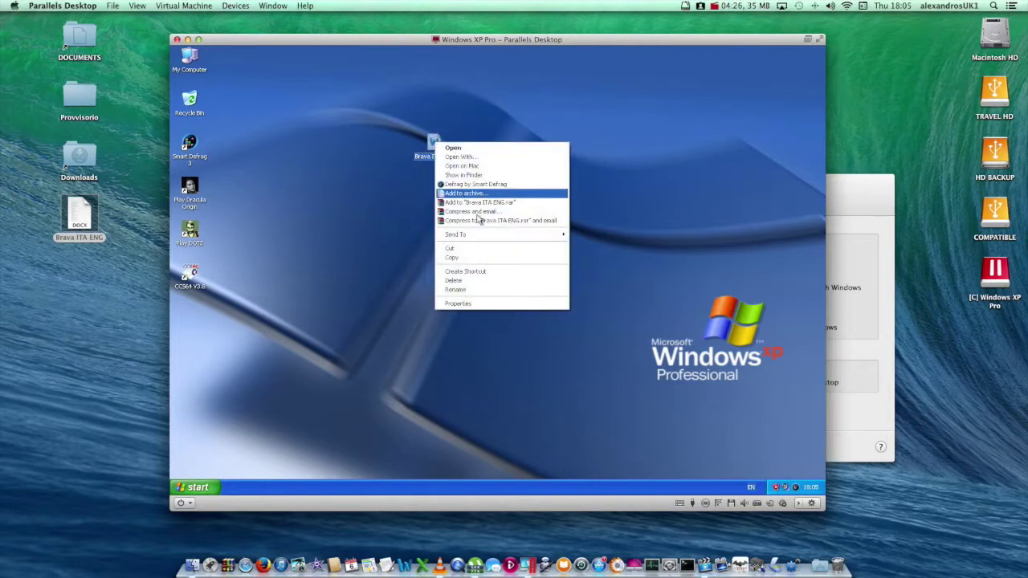
left_click(498, 282)
left_click(524, 281)
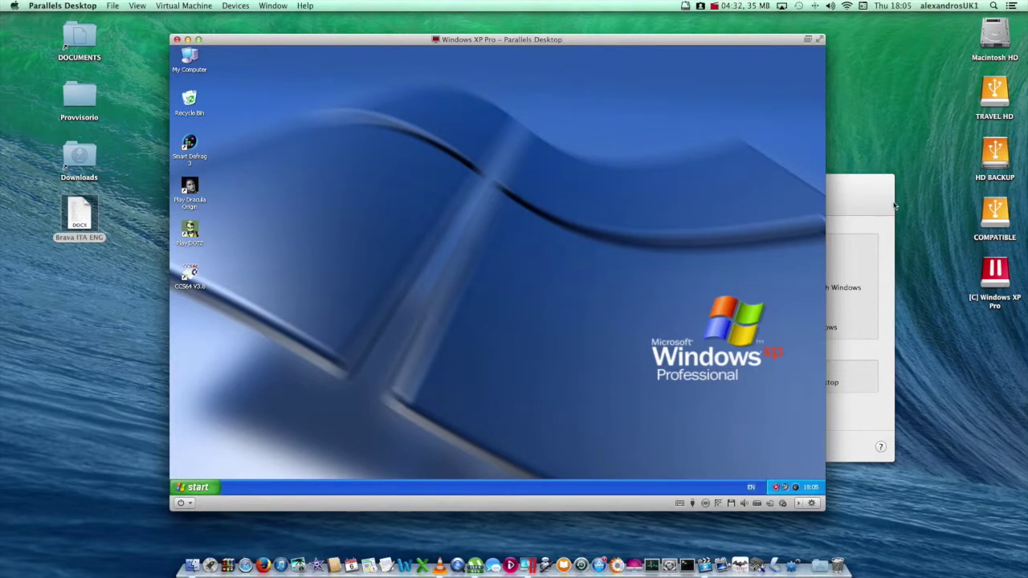
Open the [C] Windows XP Pro disk and go to the user's Desktop folder inside Documents and Settings.
double_click(998, 274)
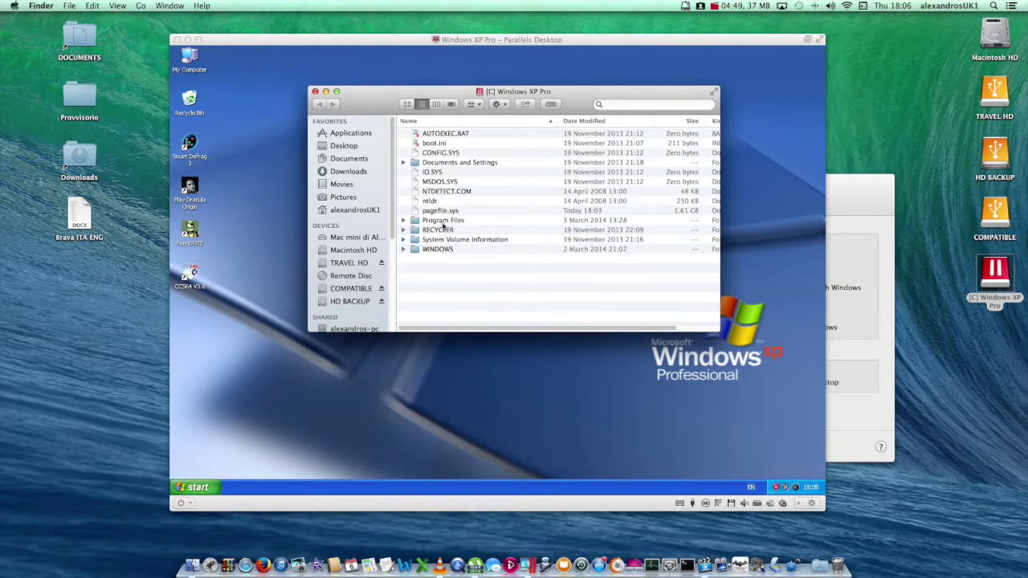
double_click(454, 163)
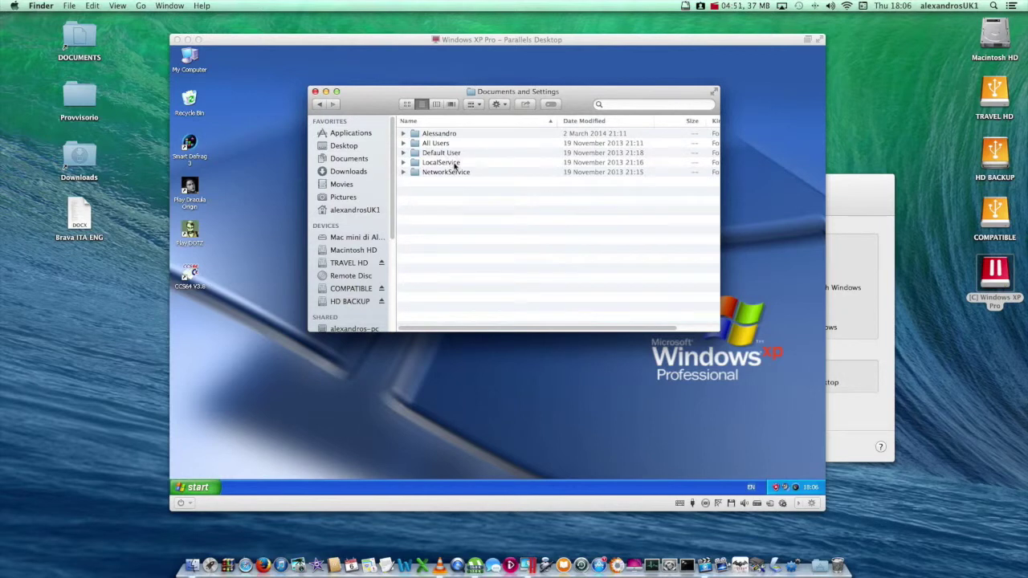
double_click(446, 134)
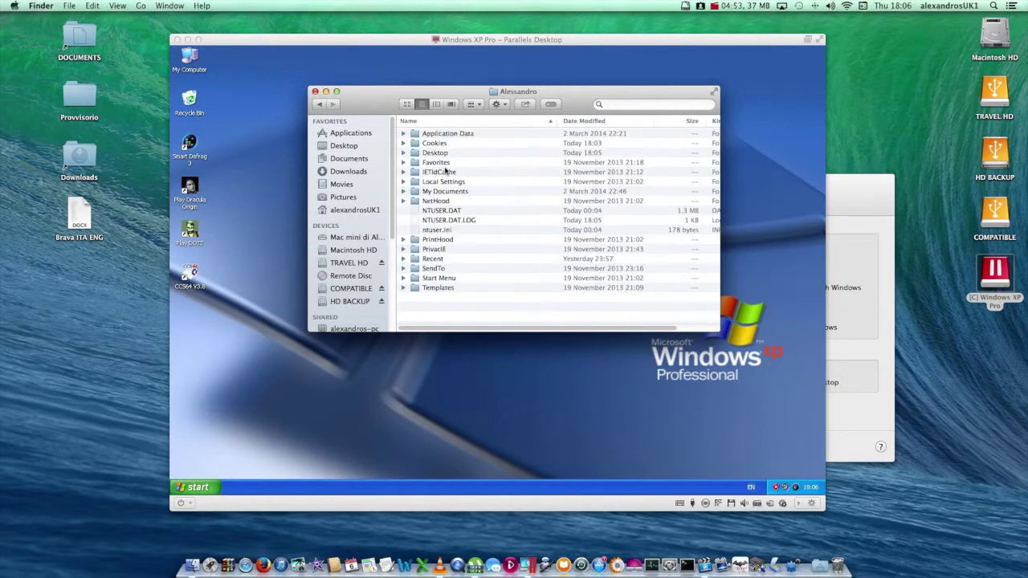
double_click(437, 153)
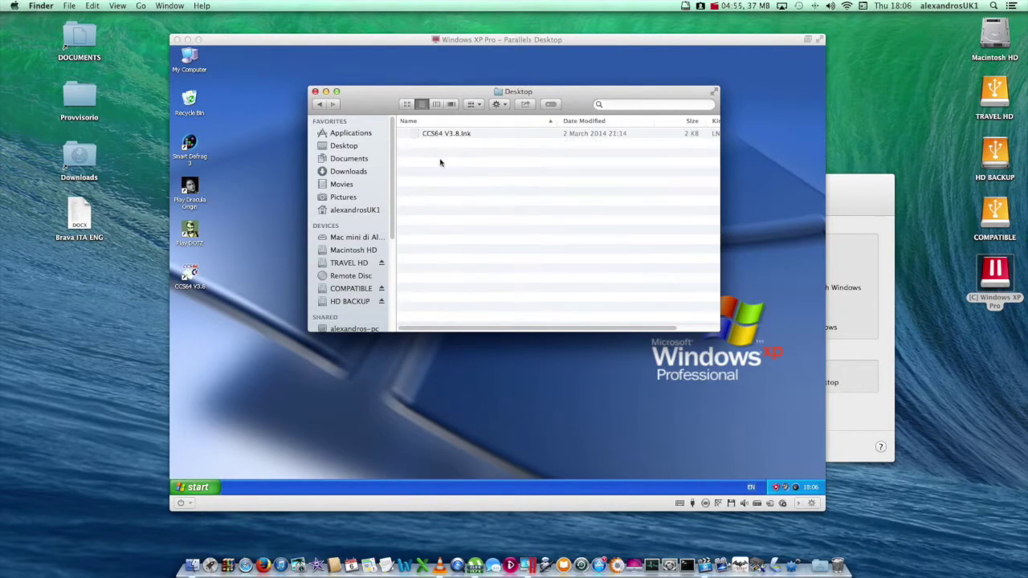
Copy Brava ITA ENG from the Mac desktop into the Windows Desktop folder in Finder and check it on the Windows XP desktop.
left_click_drag(353, 107, 504, 157)
left_click_drag(79, 216, 640, 243)
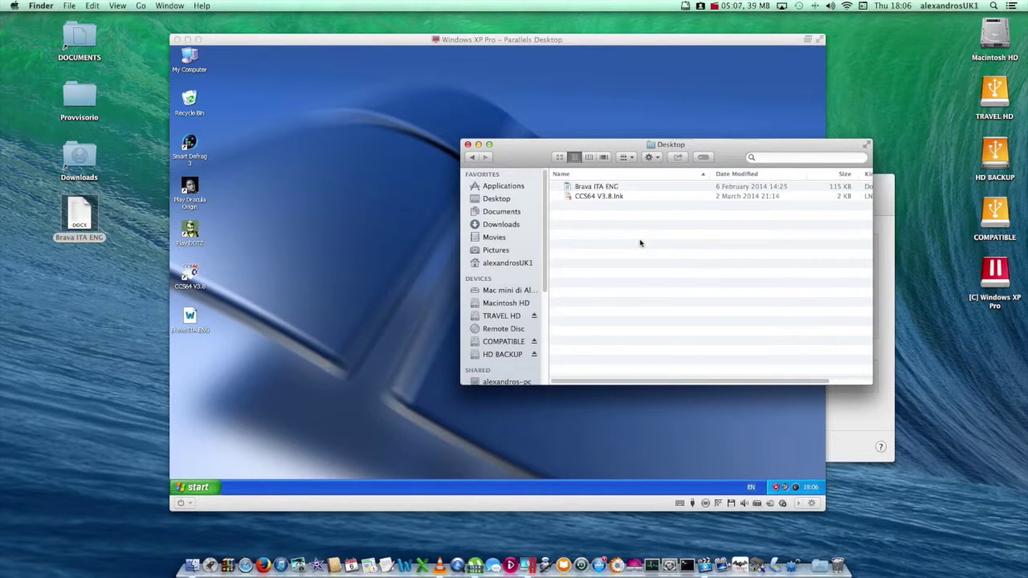
left_click(194, 313)
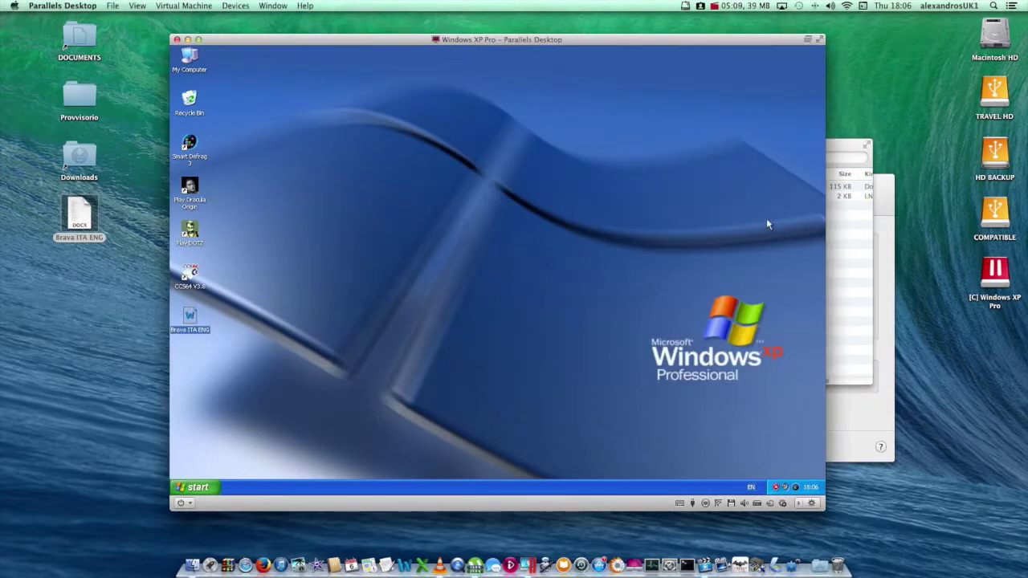
left_click(844, 236)
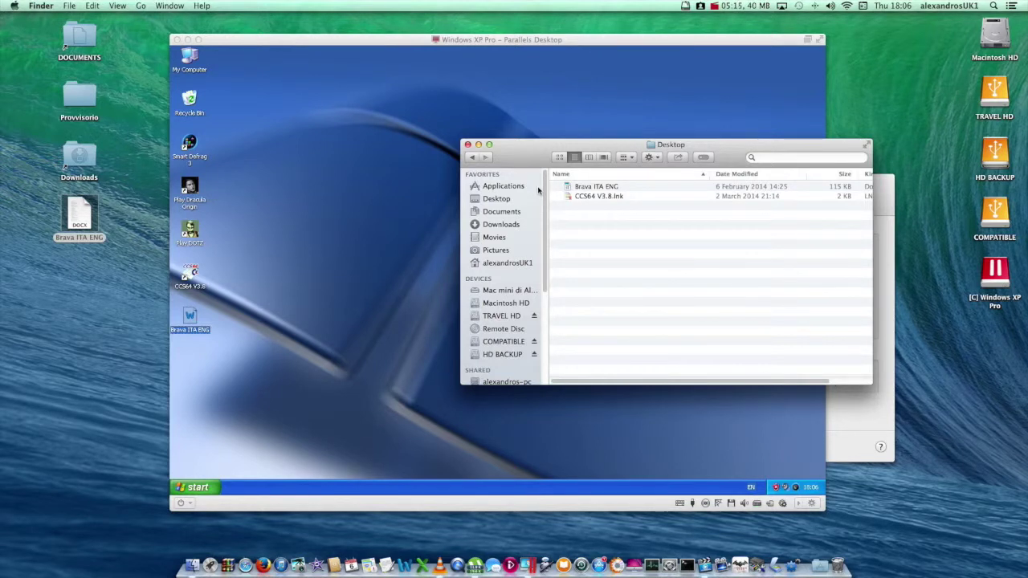
Look through My Computer and the contents of Local Disk (C:) in Windows XP, closing the window at the end.
left_click(996, 272)
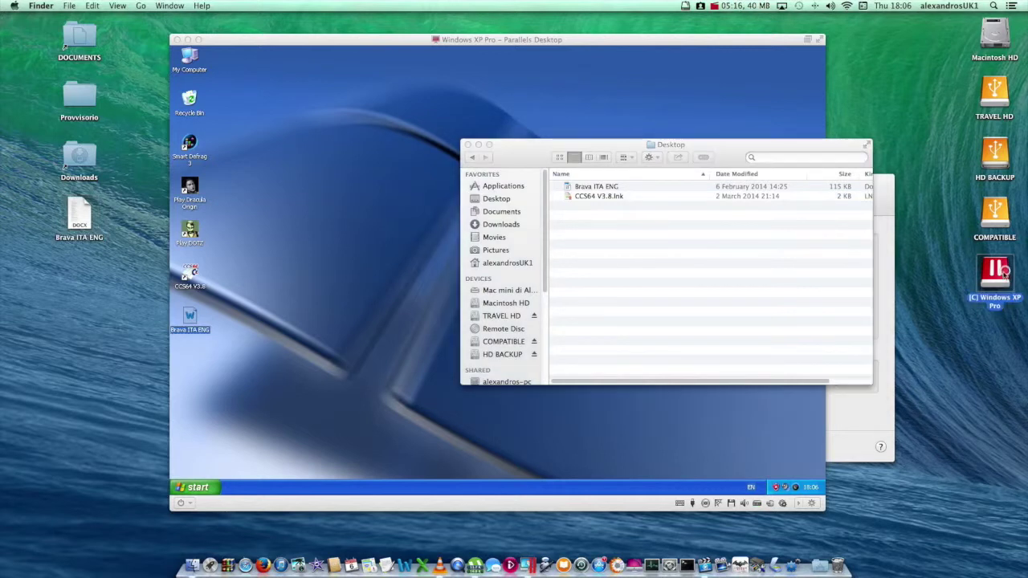
left_click(201, 488)
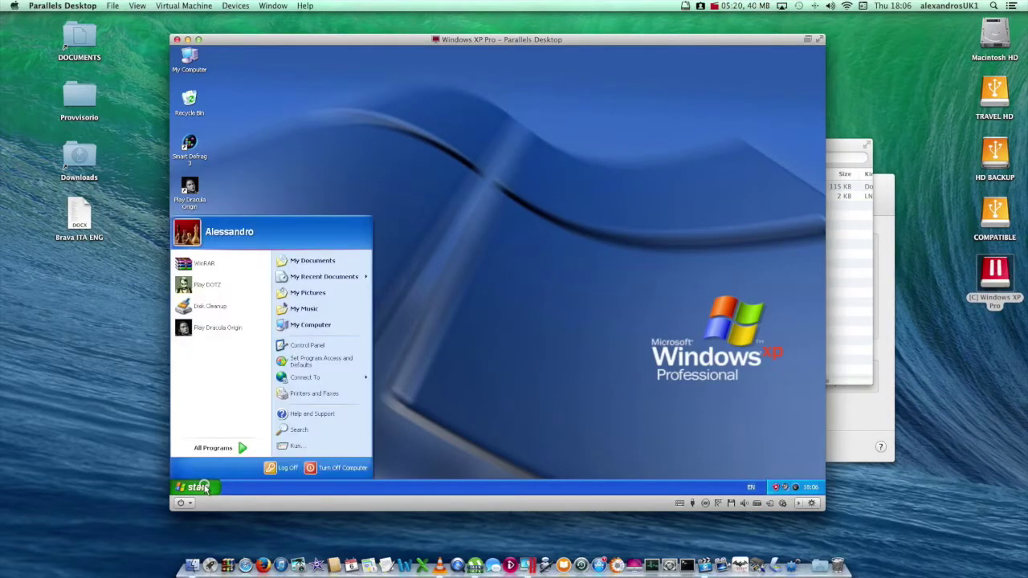
left_click(313, 325)
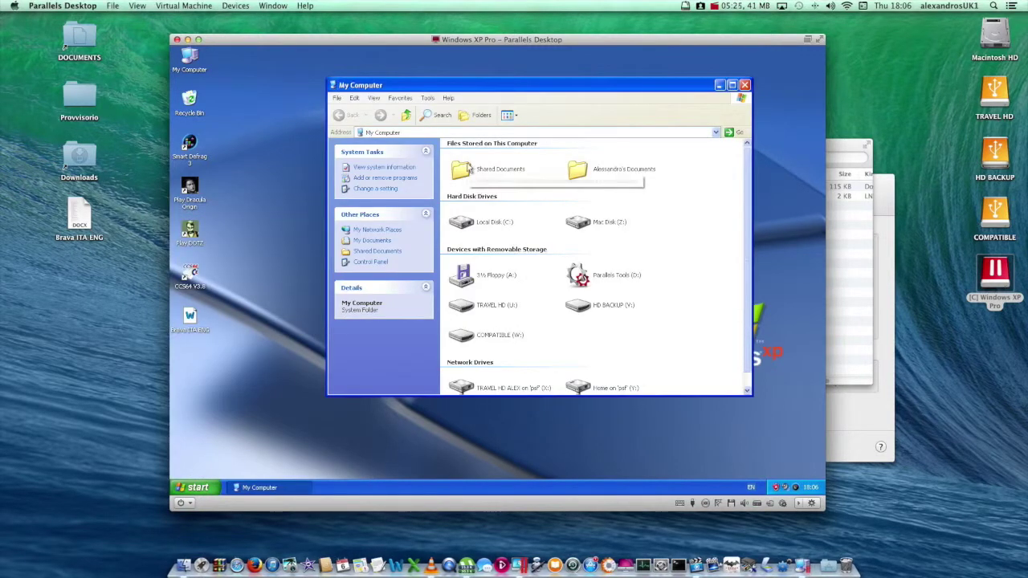
scroll(500, 331, "down", 1)
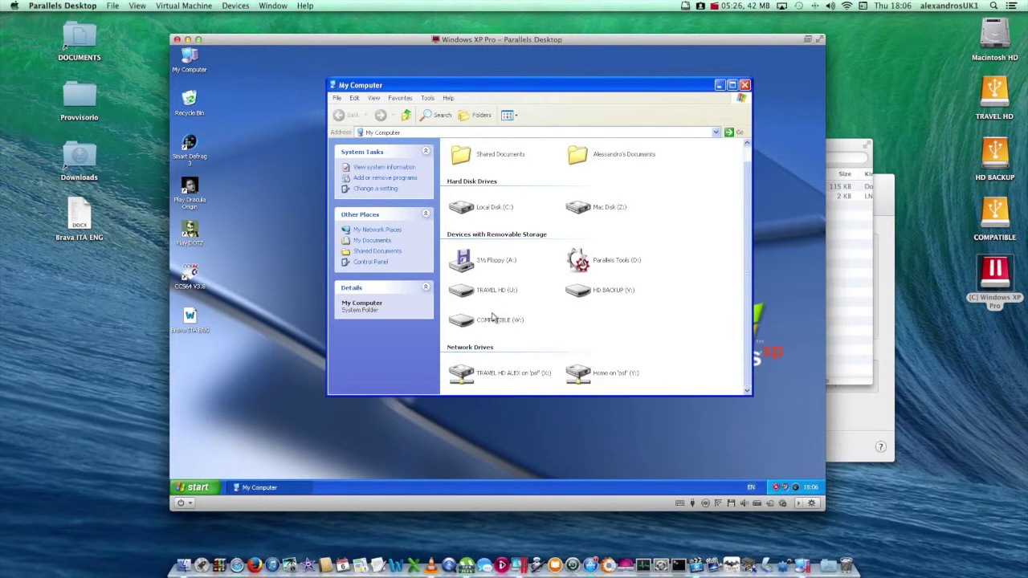
double_click(464, 209)
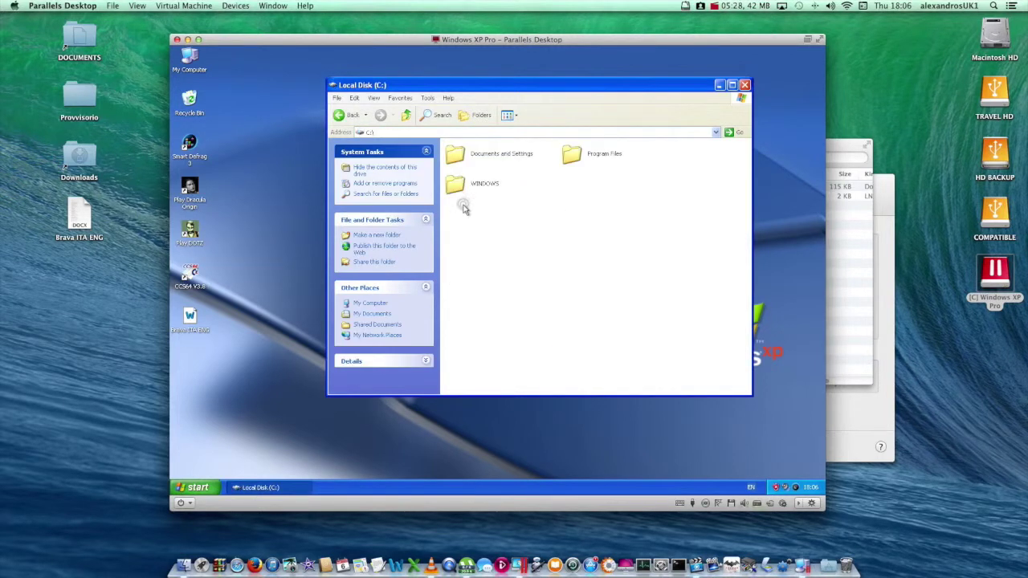
left_click(354, 116)
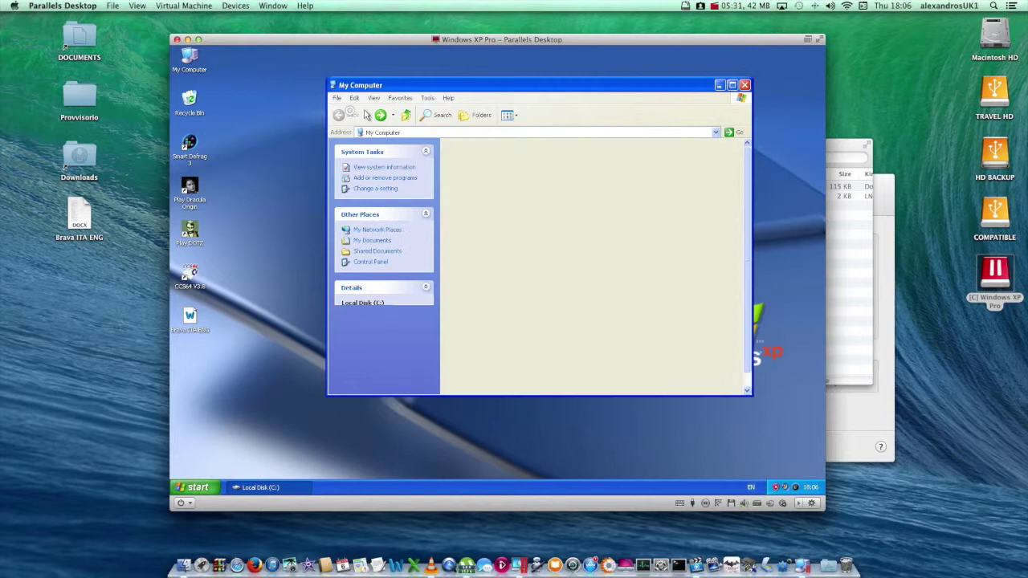
left_click(745, 84)
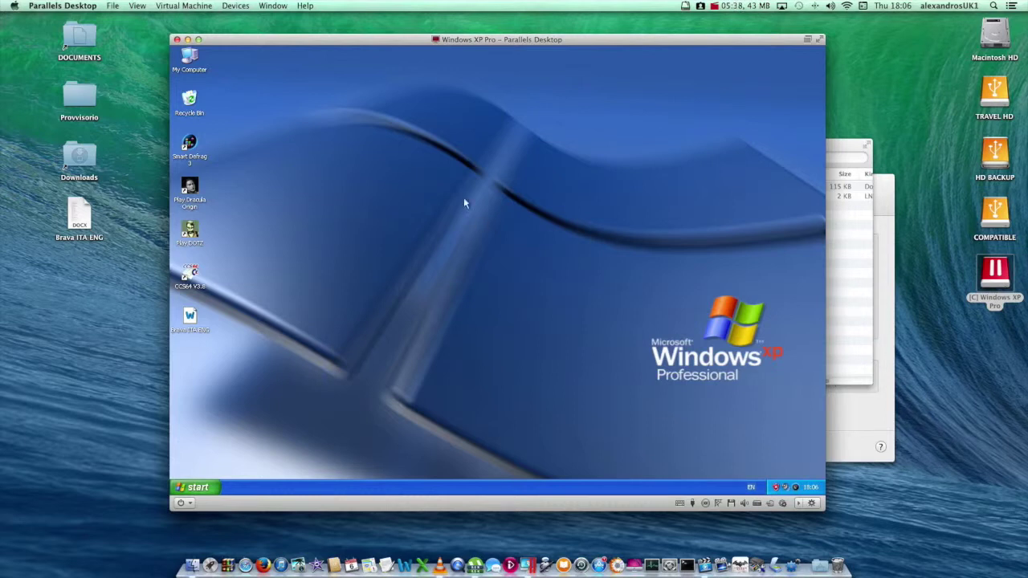
Copy Brava ITA ENG from the Mac desktop onto the Windows XP desktop, replacing the existing file, and send that copy to the Recycle Bin.
left_click_drag(70, 227, 543, 210)
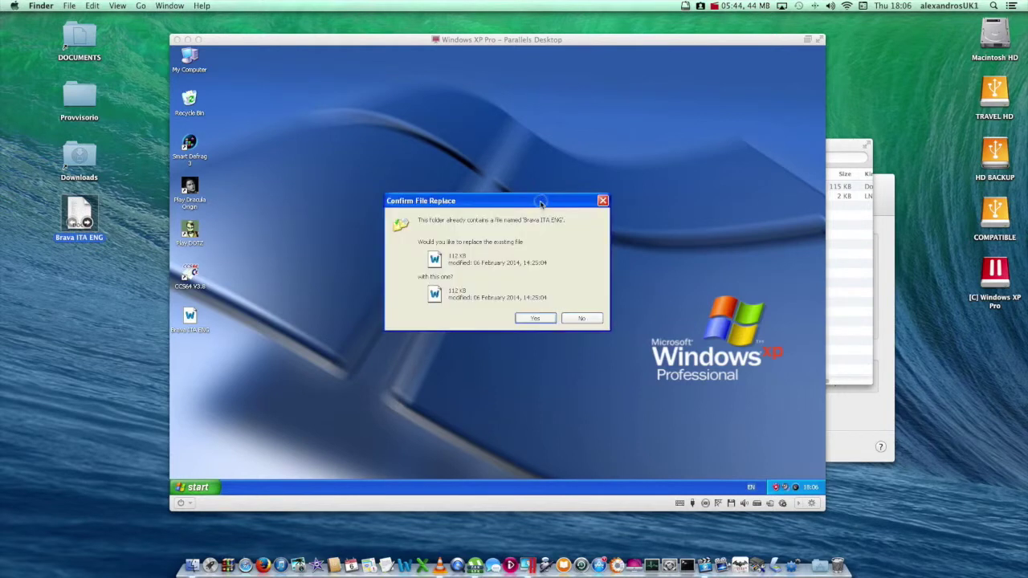
left_click(543, 321)
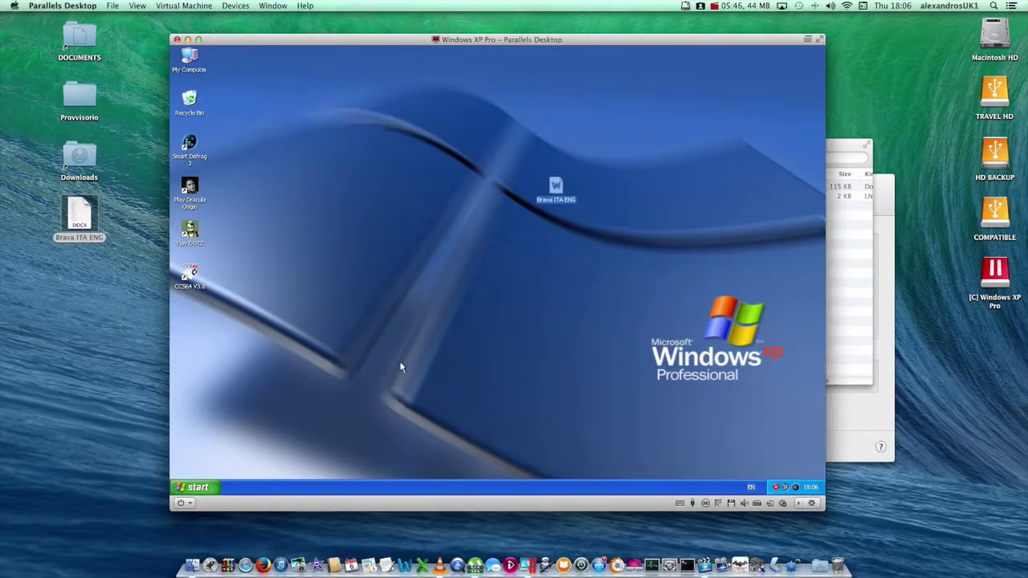
left_click(552, 188)
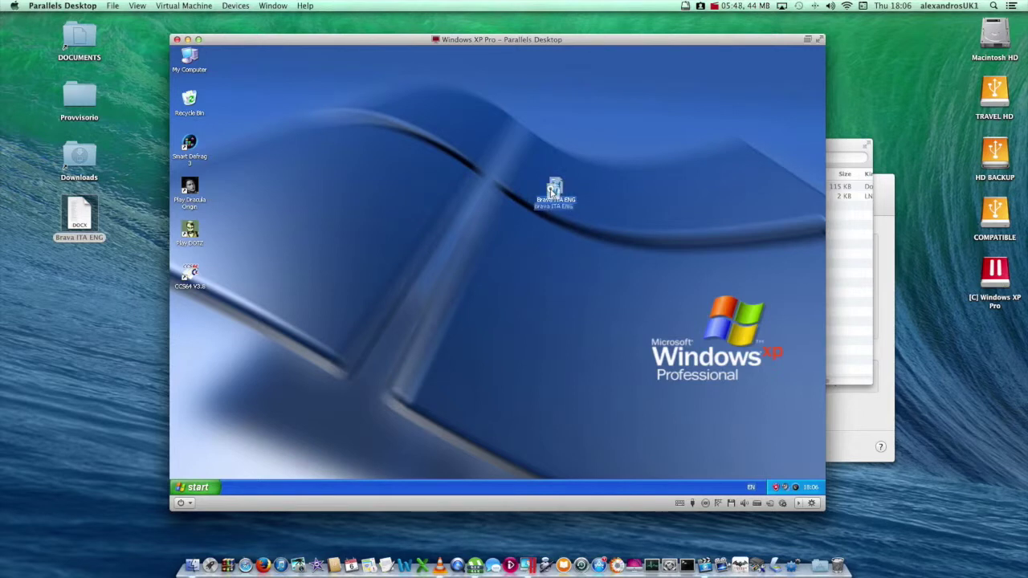
right_click(554, 187)
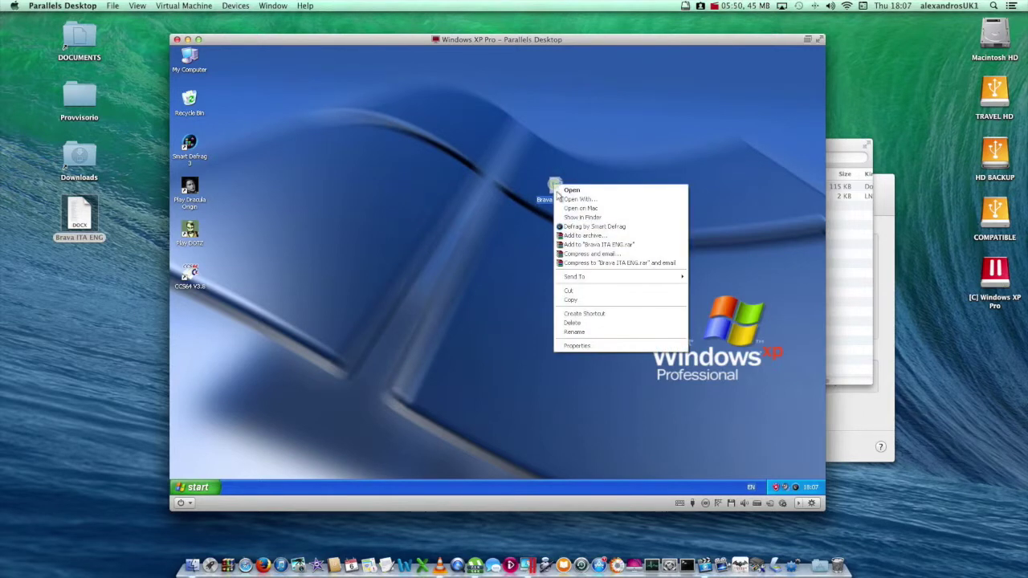
left_click(615, 324)
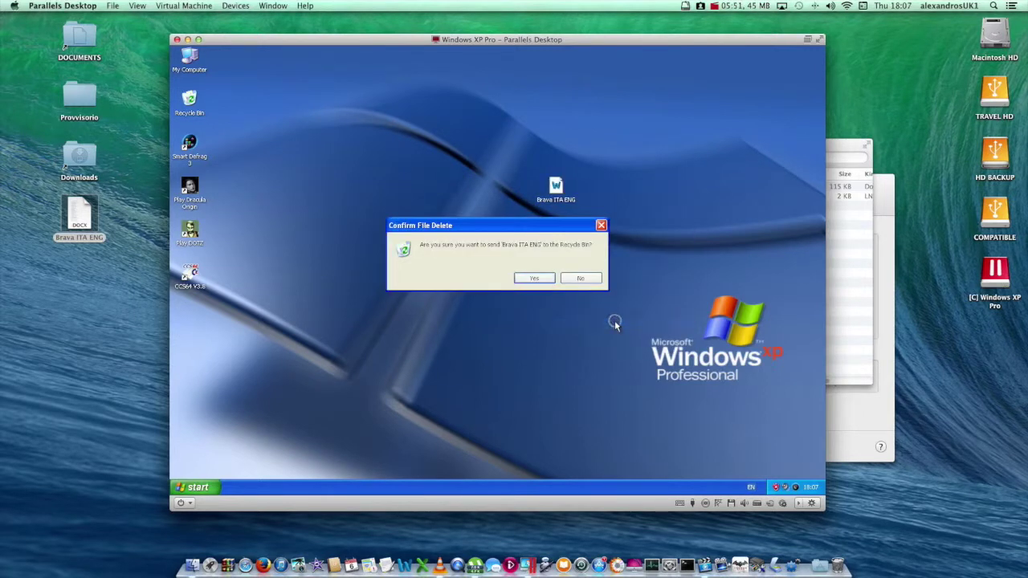
left_click(535, 279)
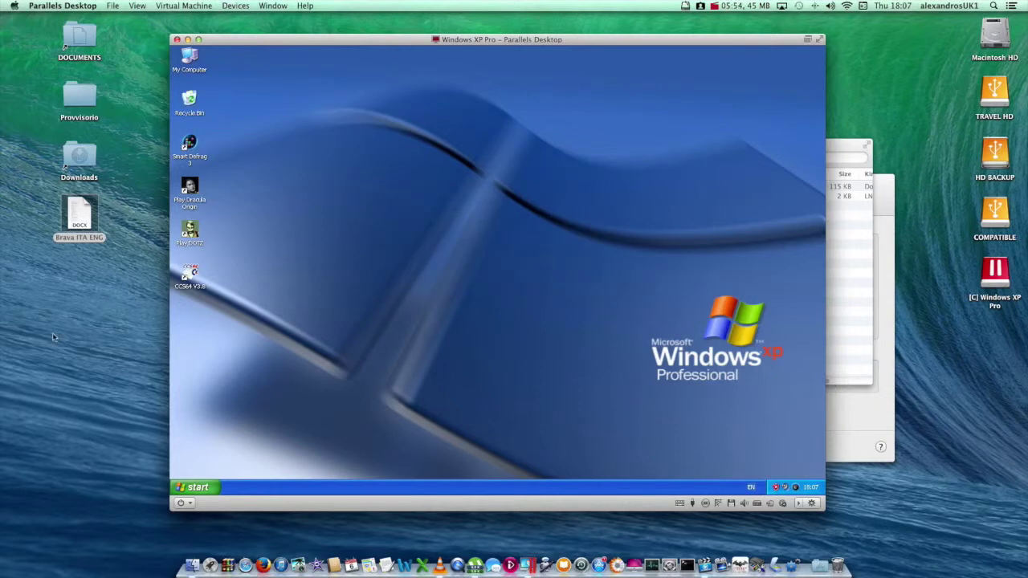
Close the Finder window of the Windows disk and the Windows XP Pro sharing options window.
left_click(847, 272)
left_click(468, 143)
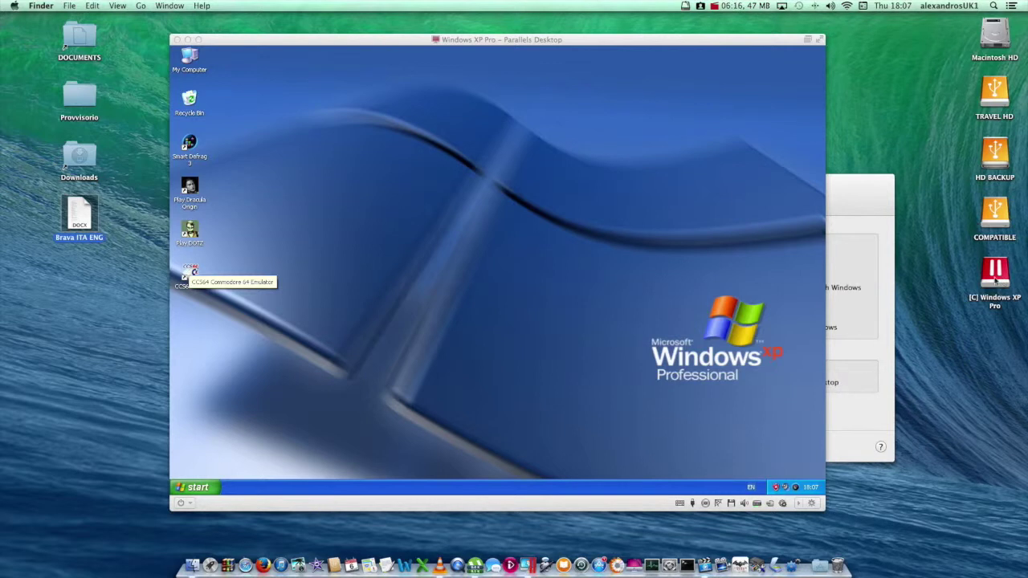
left_click(996, 277)
left_click(870, 193)
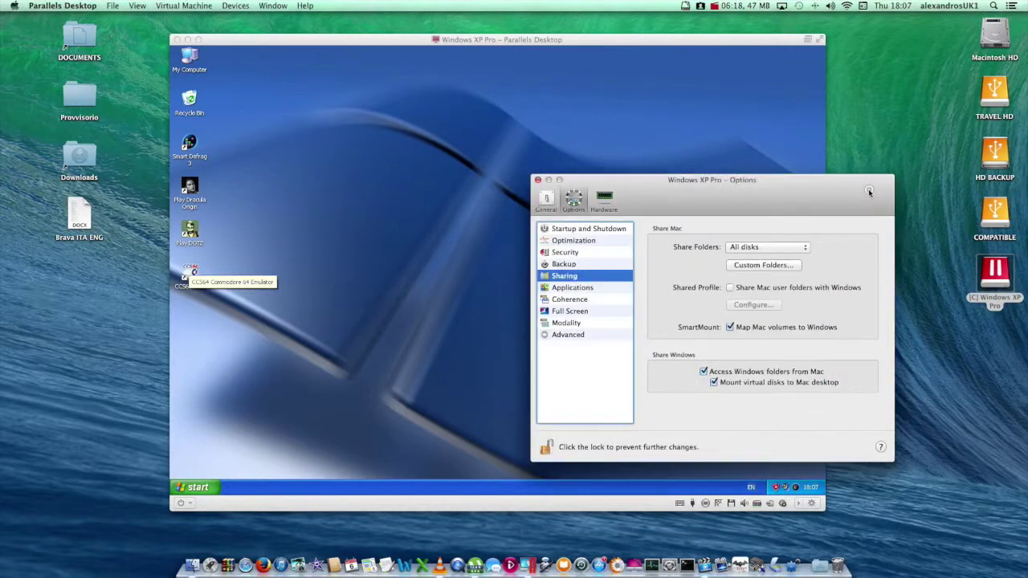
left_click(538, 180)
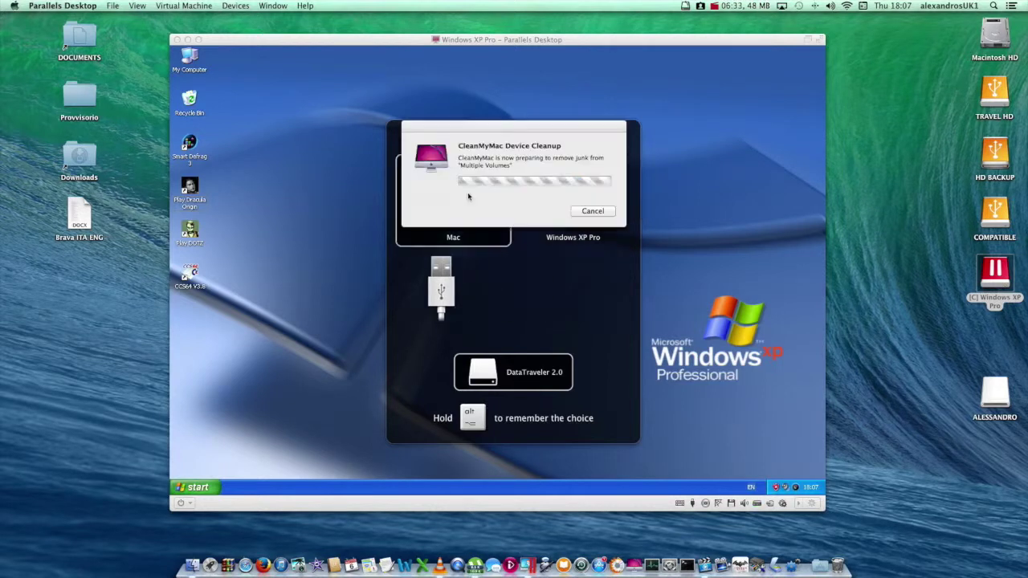
Cancel the CleanMyMac device cleanup and assign the new DataTraveler 2.0 USB device to Windows XP Pro, agreeing to disconnect it from the Mac.
left_click(572, 210)
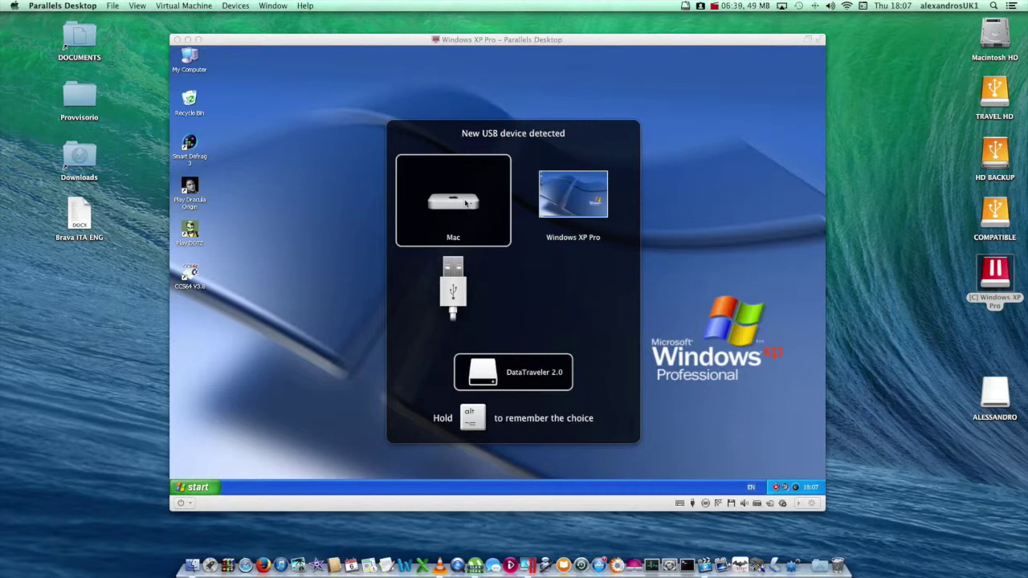
key("Right")
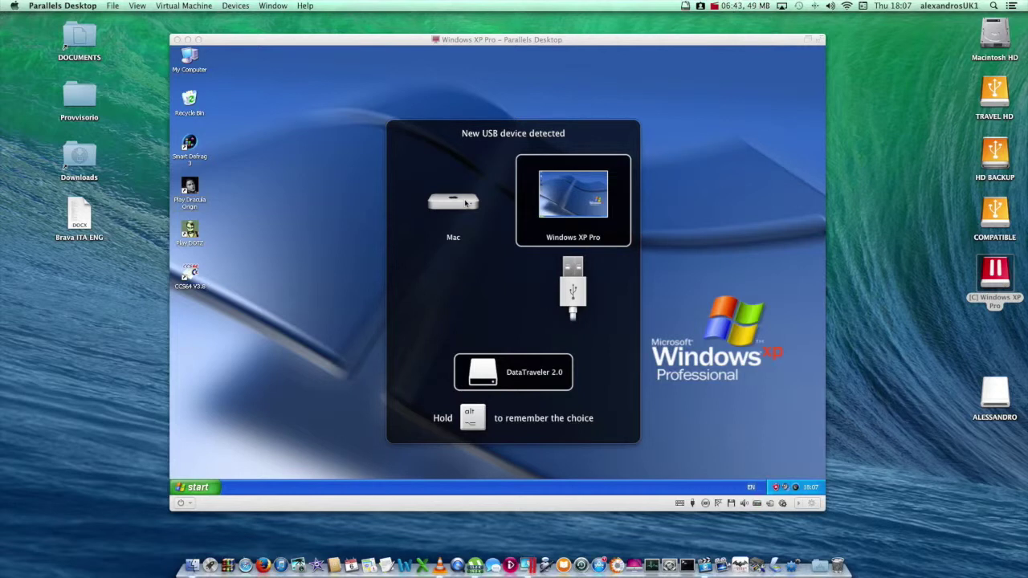
key("Left")
key("Right")
key("Left")
key("Right")
key("Left")
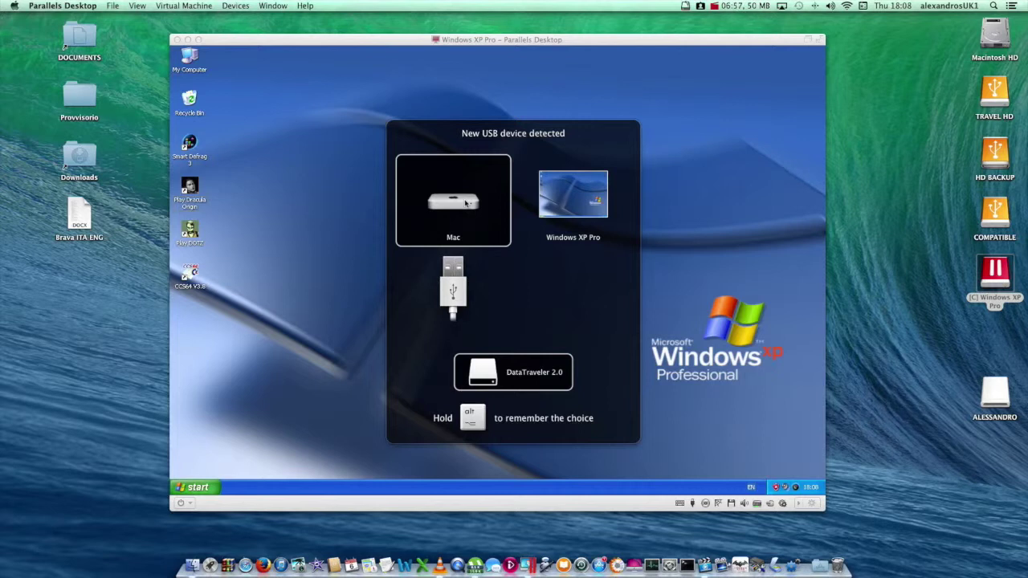
key("Right")
key("Left")
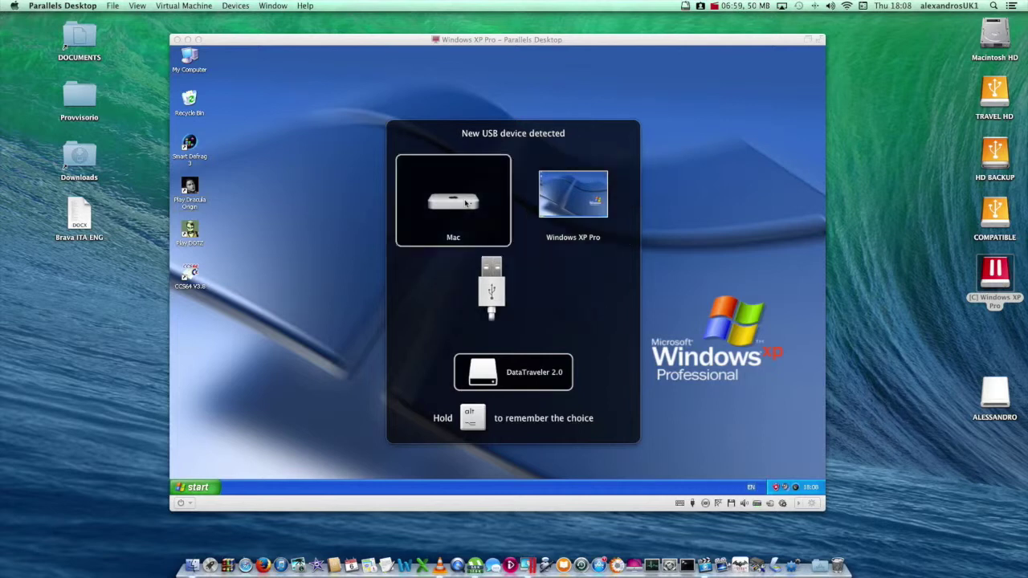
key("Right")
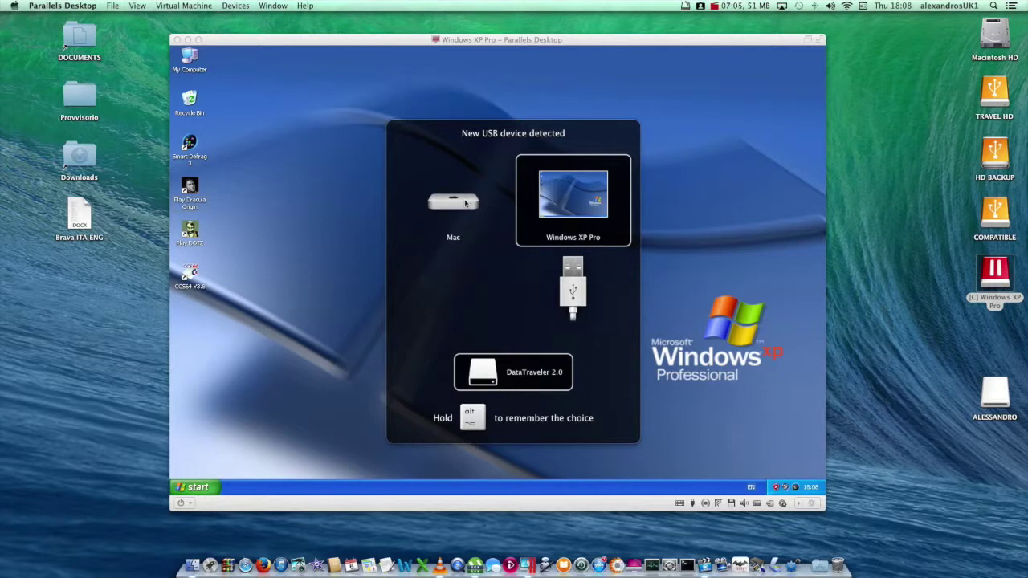
key("Return")
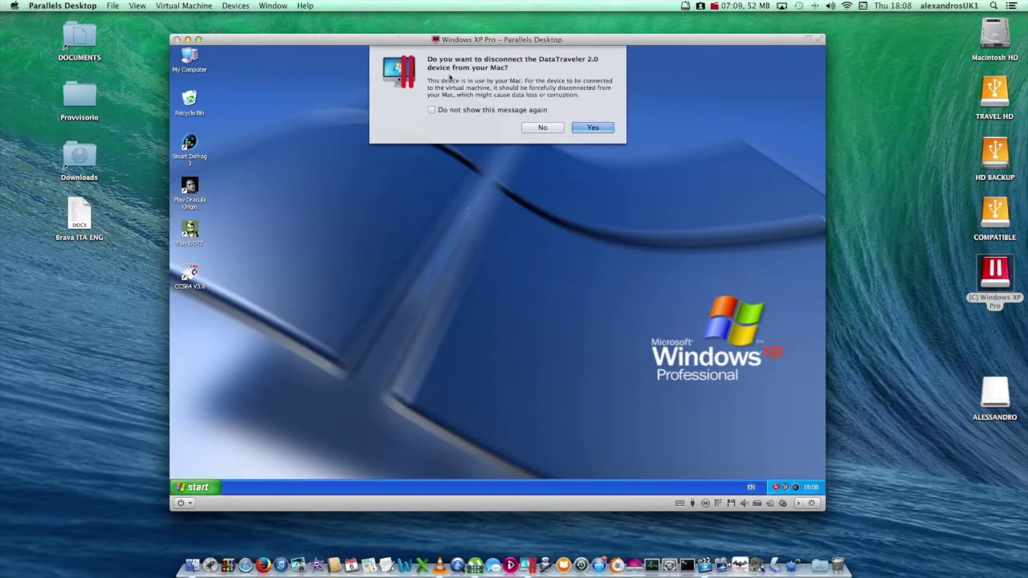
left_click(600, 126)
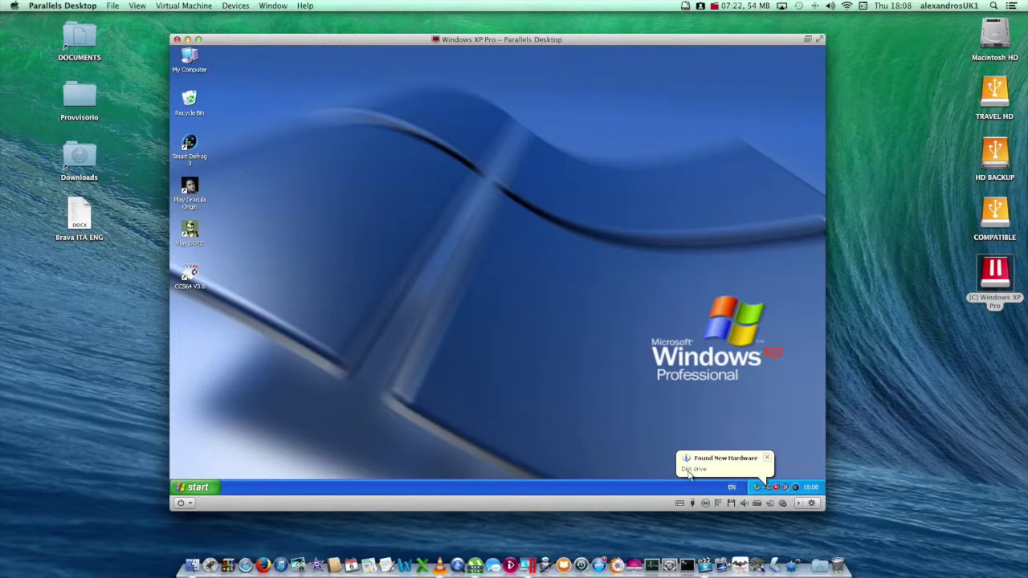
Check the USB stick among the removable devices in My Computer in Windows XP, enlarging the window to see all drives and closing it.
left_click(193, 488)
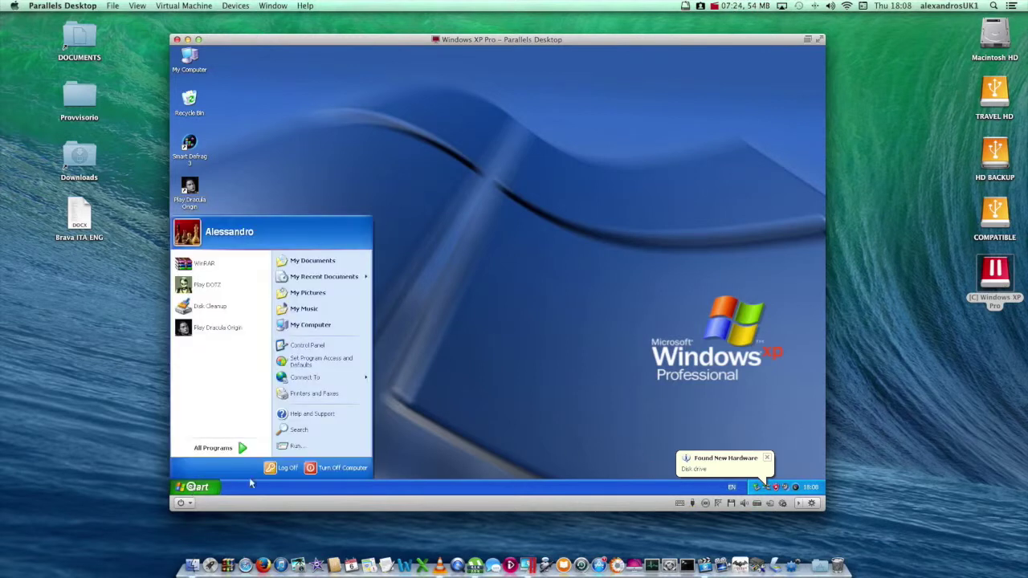
left_click(310, 325)
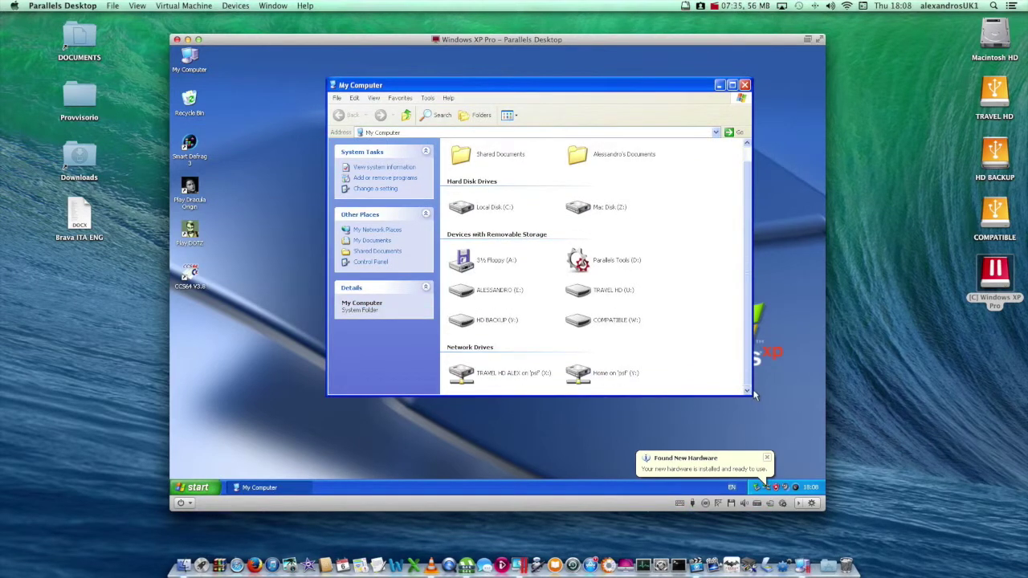
left_click(478, 287)
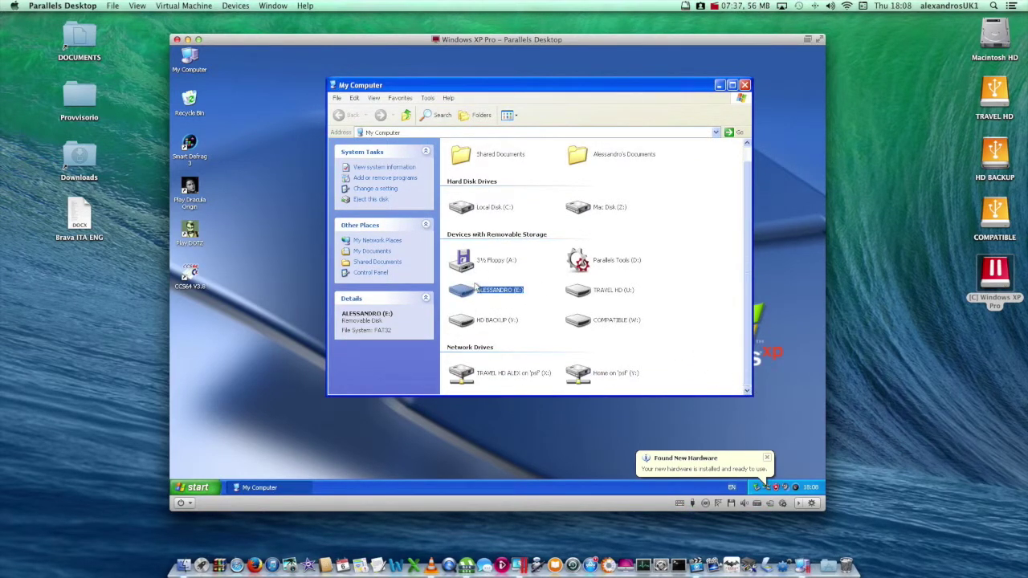
left_click_drag(754, 396, 758, 414)
left_click_drag(759, 415, 760, 412)
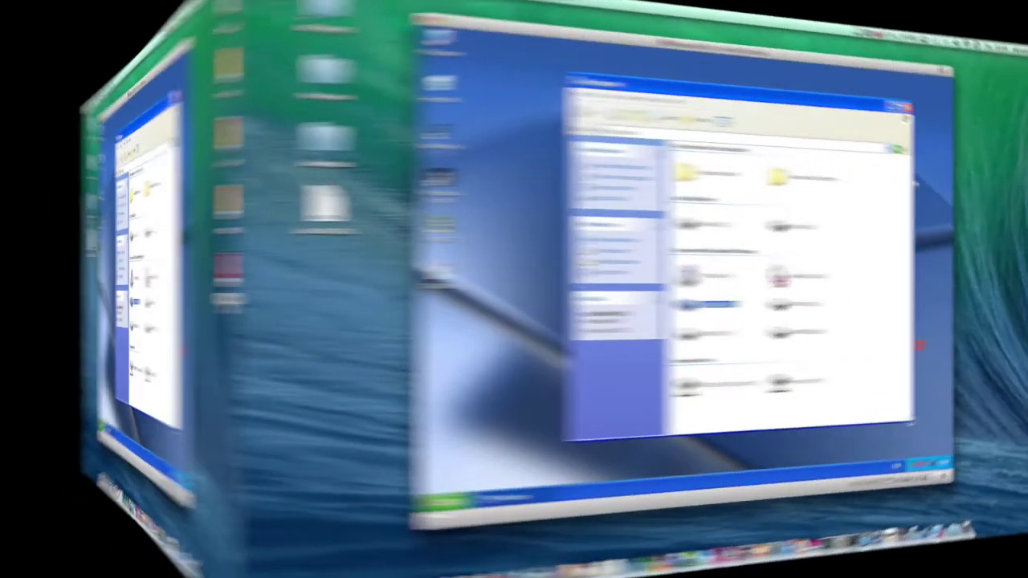
left_click(744, 85)
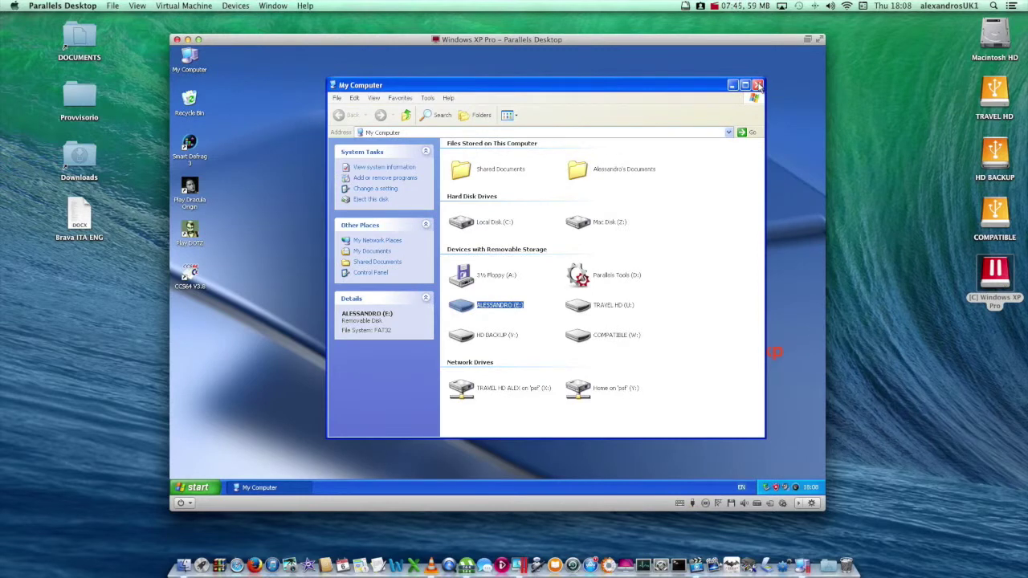
left_click(758, 85)
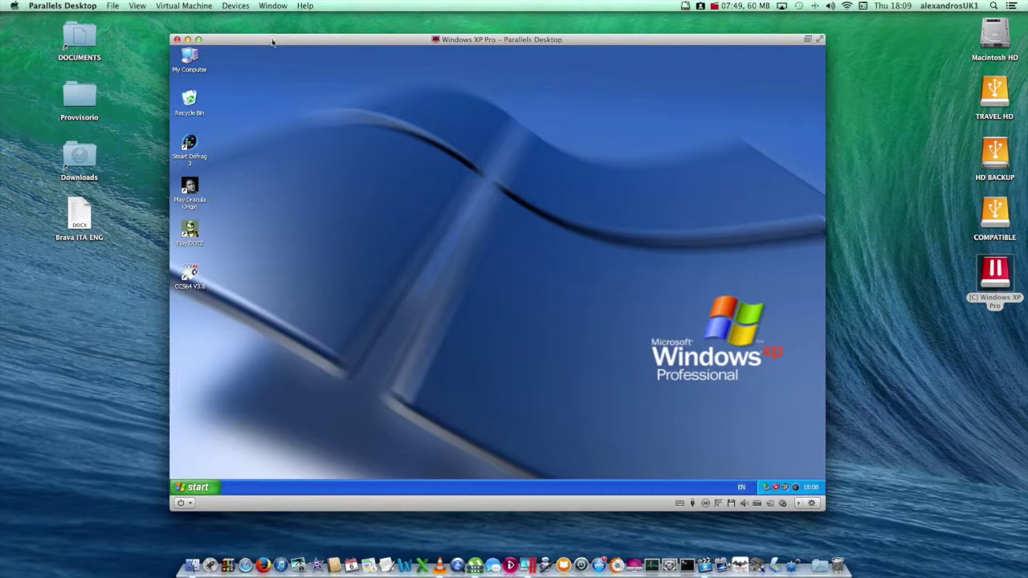
Disconnect the DataTraveler 2.0 USB device from the Windows XP Pro virtual machine to return it to the Mac.
left_click_drag(281, 43, 284, 48)
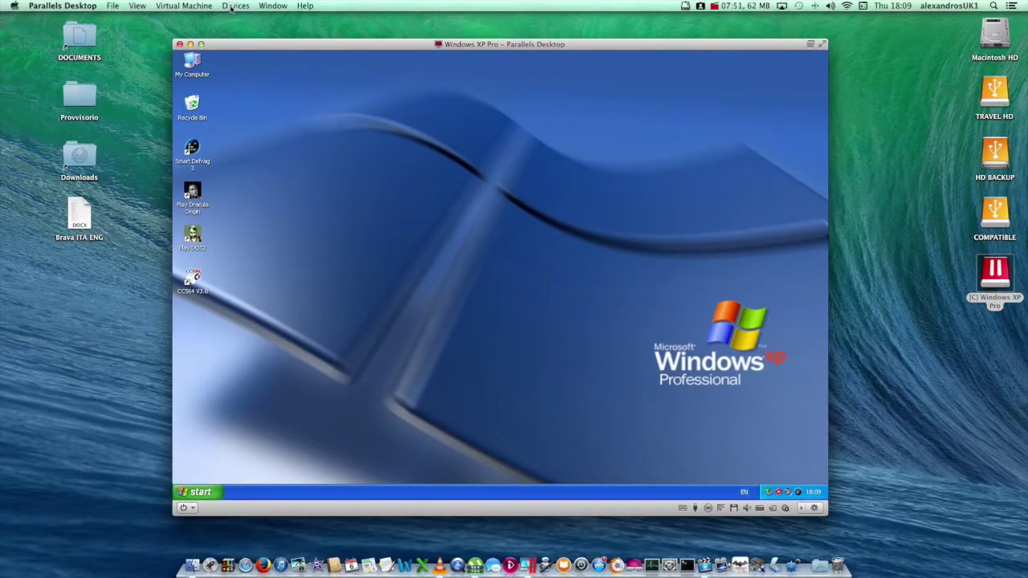
left_click(235, 6)
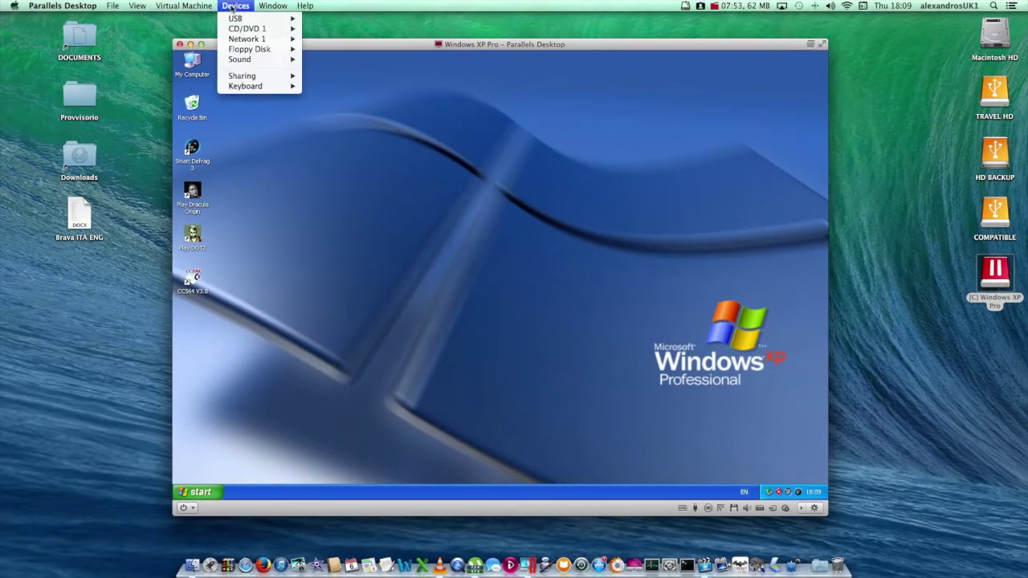
mouse_move(71, 9)
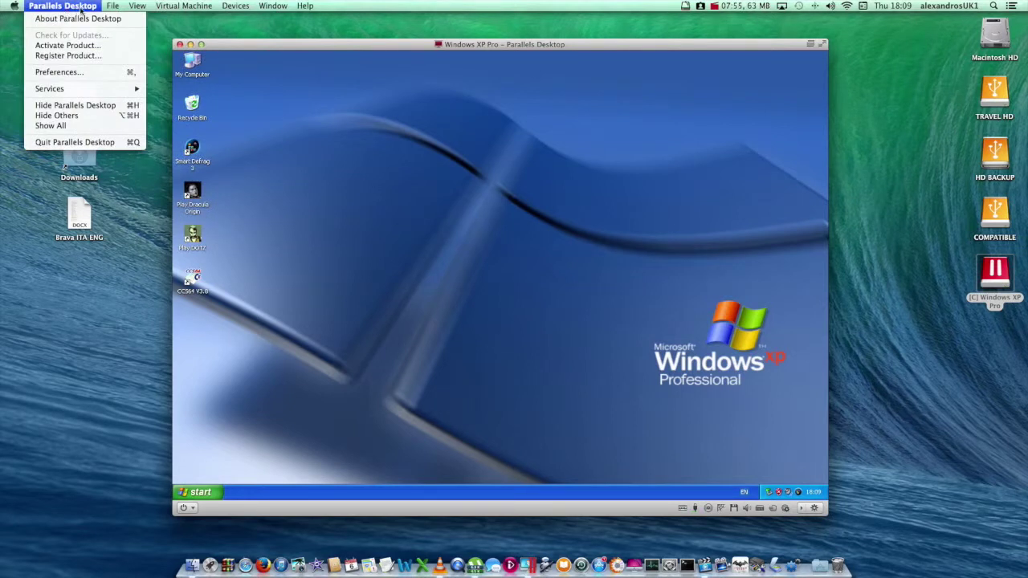
mouse_move(171, 8)
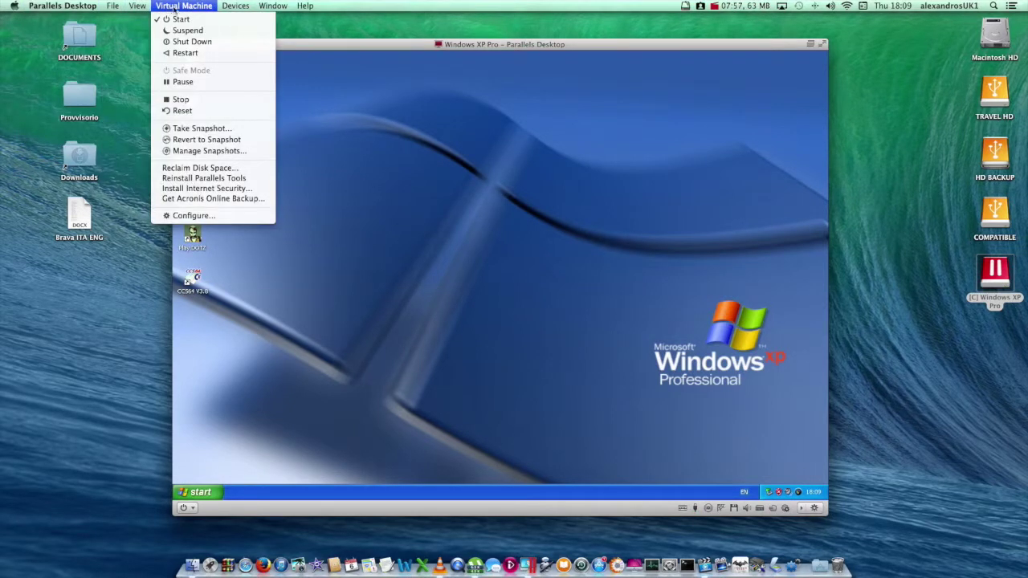
mouse_move(234, 9)
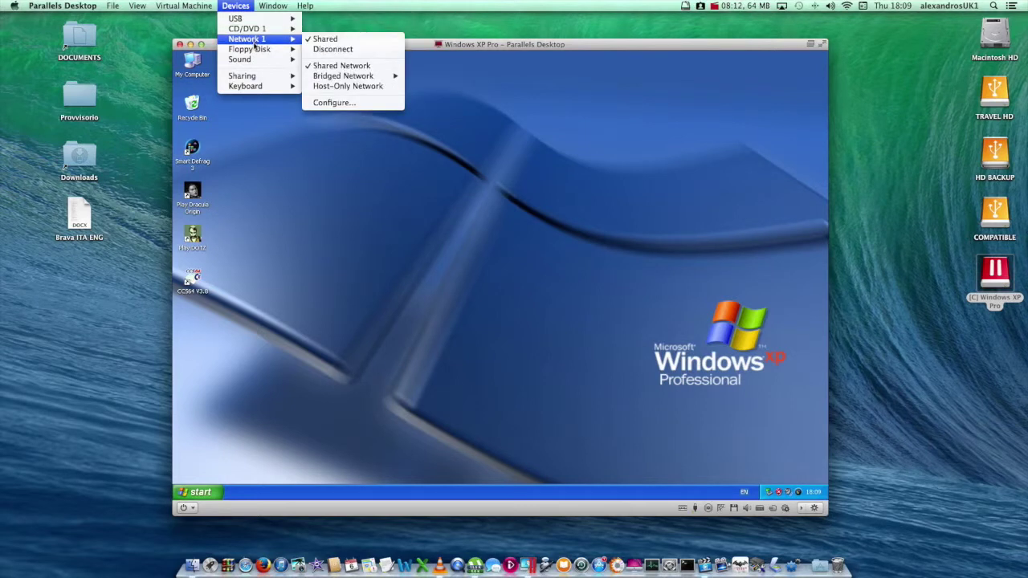
mouse_move(261, 90)
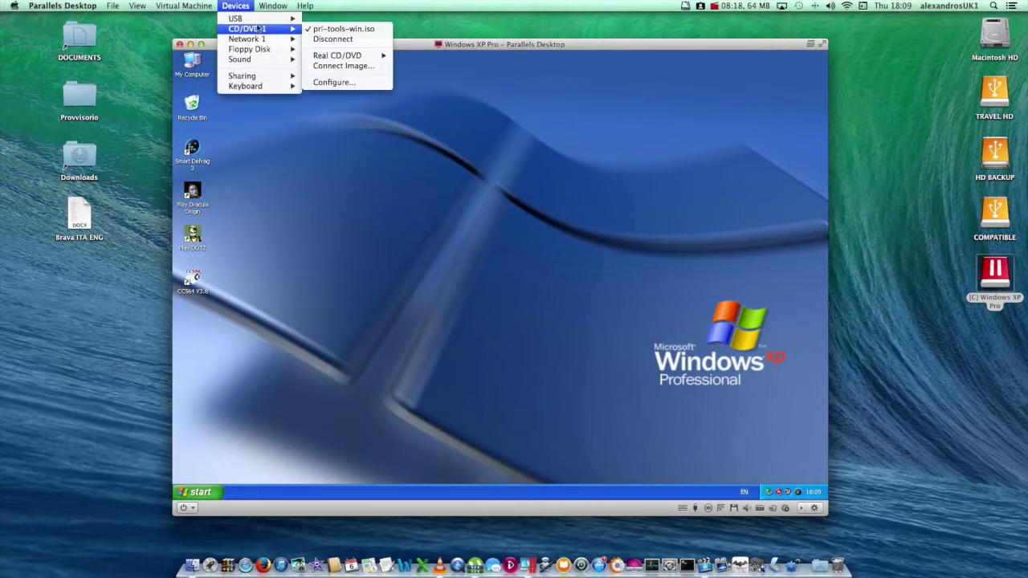
mouse_move(262, 34)
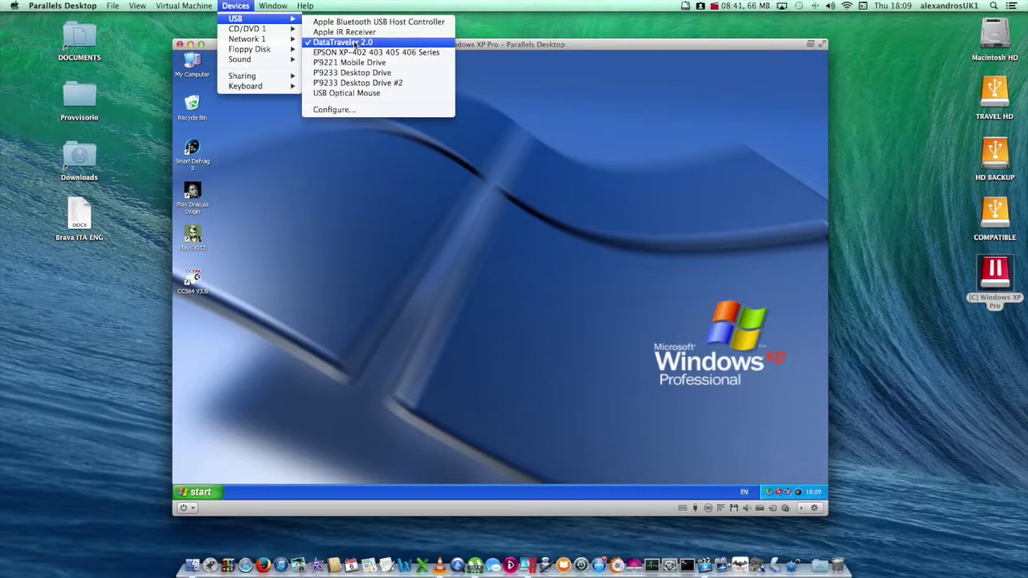
left_click(355, 43)
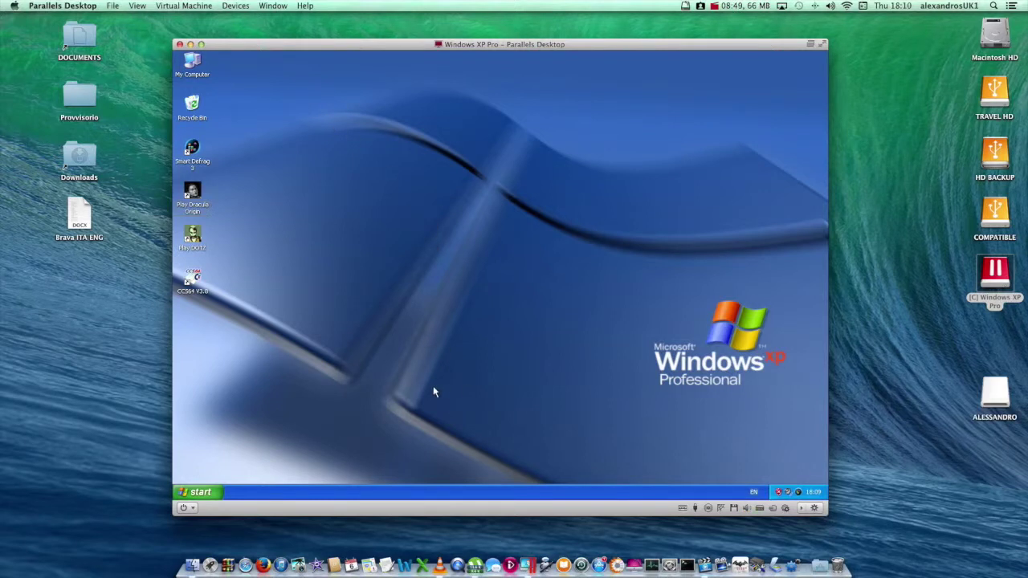
Move the USB stick's icon directly below the [C] Windows XP Pro disk on the Mac desktop and return to the virtual machine.
left_click(593, 211)
left_click_drag(1001, 397, 1000, 351)
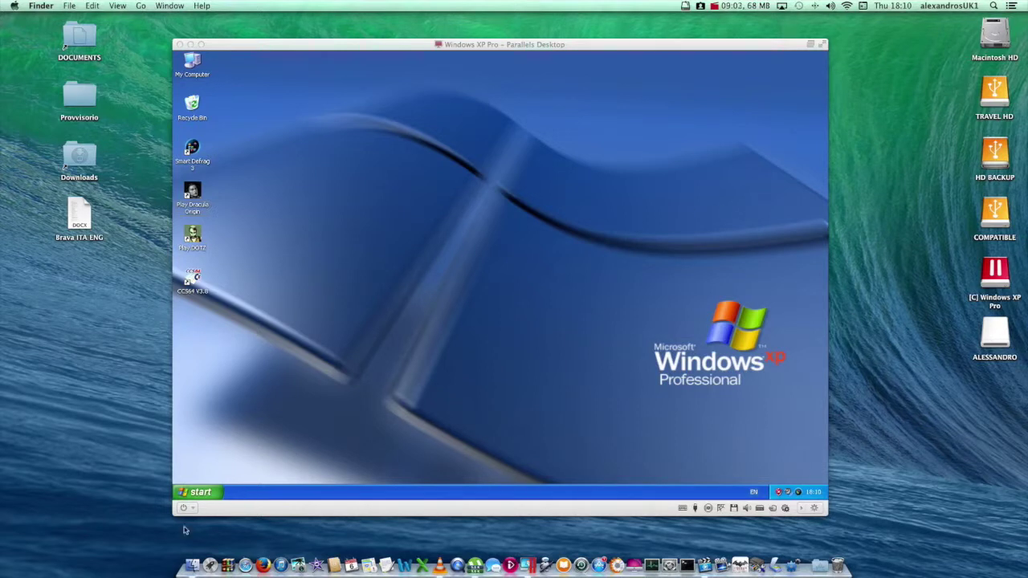
left_click(584, 276)
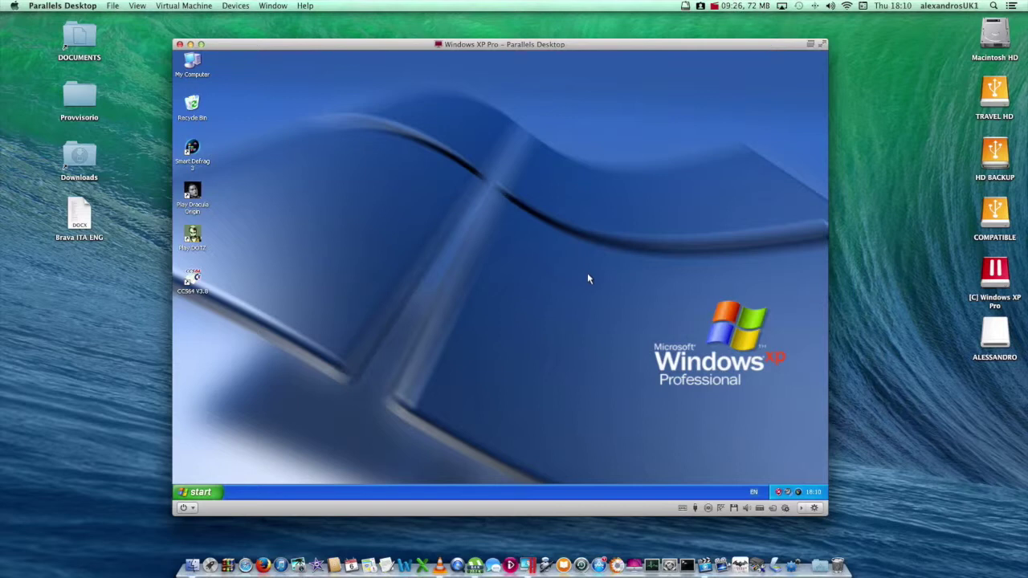
Assign the DataTraveler 2.0 USB device to the Windows XP Pro virtual machine again, agreeing to disconnect it from the Mac, and dismiss the AutoPlay dialog.
left_click(239, 8)
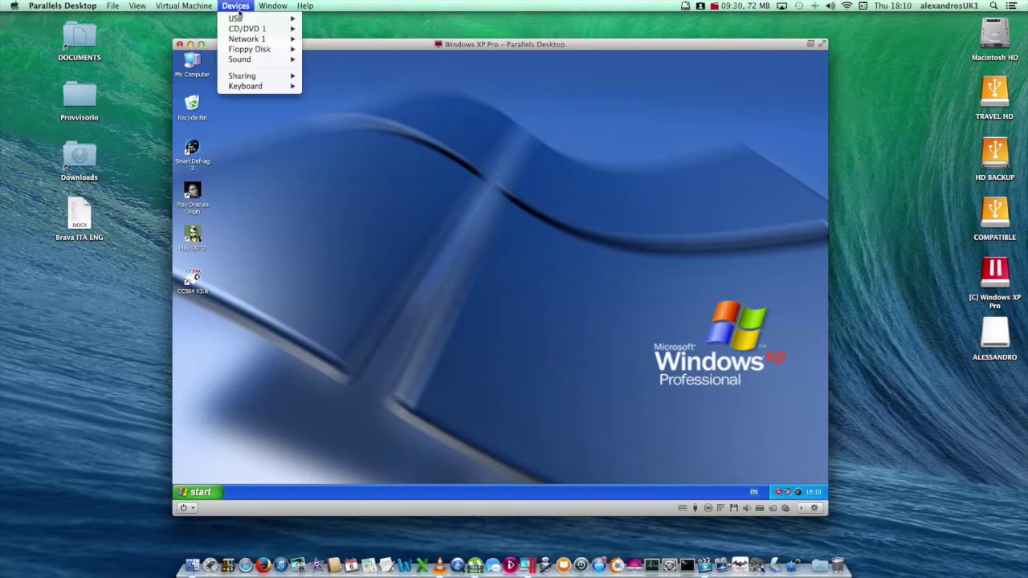
mouse_move(241, 19)
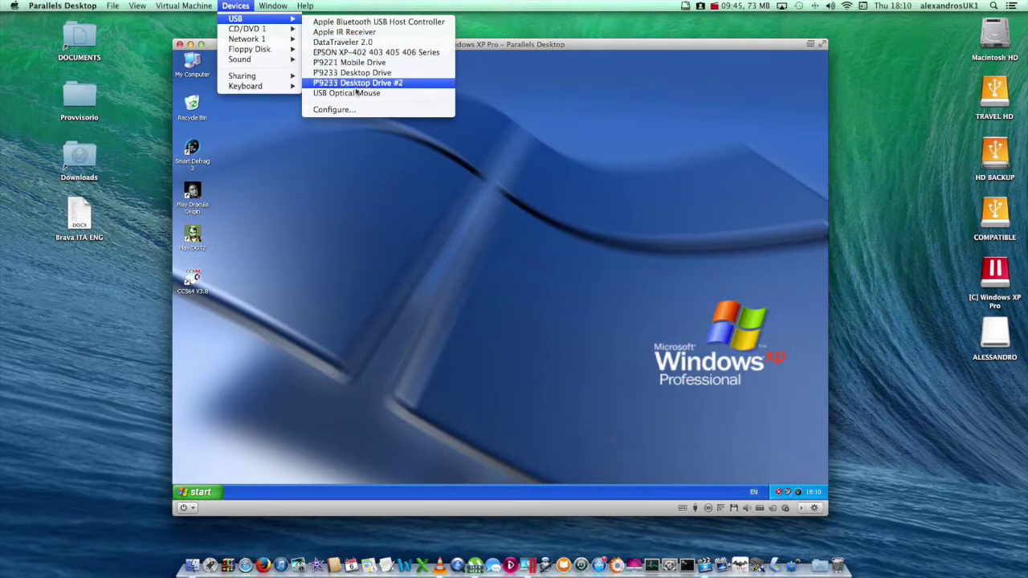
left_click(337, 46)
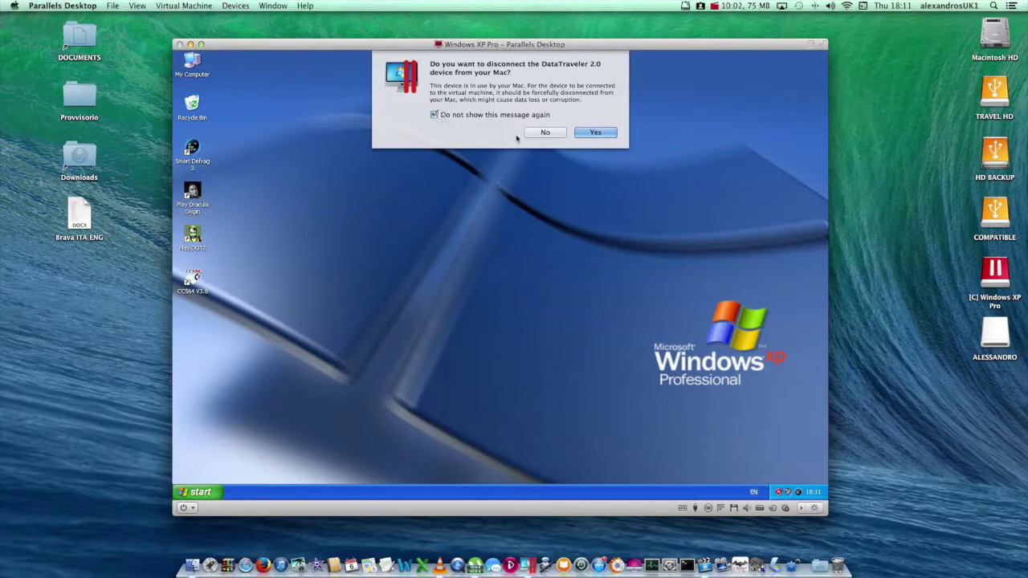
left_click(592, 133)
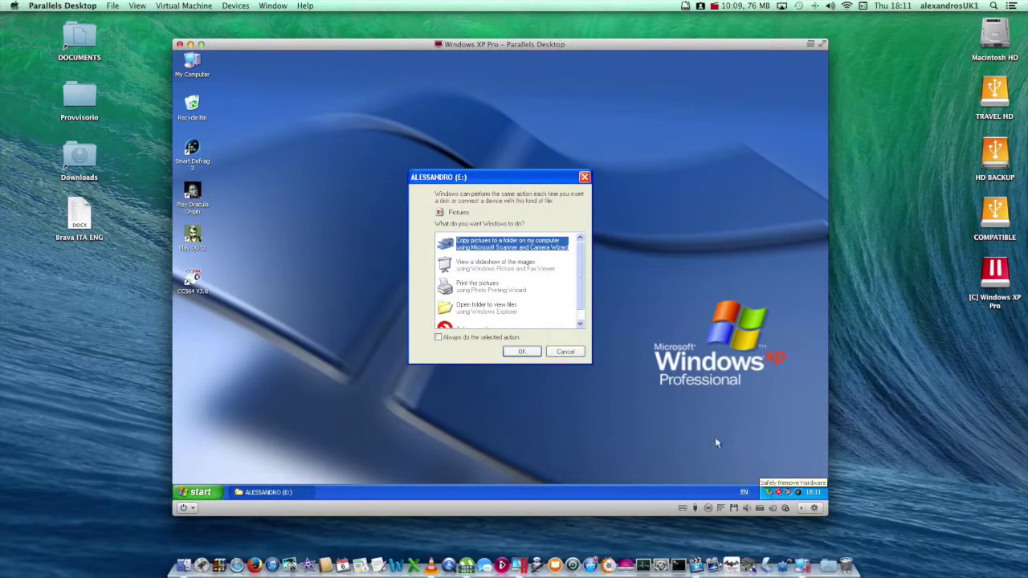
scroll(567, 288, "down", 1)
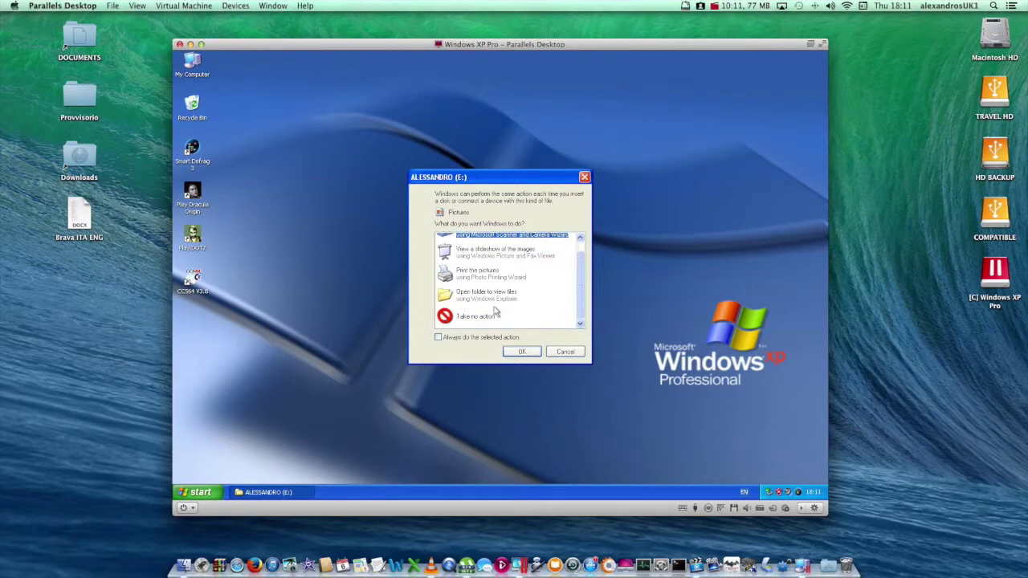
scroll(498, 312, "up", 1)
left_click(584, 178)
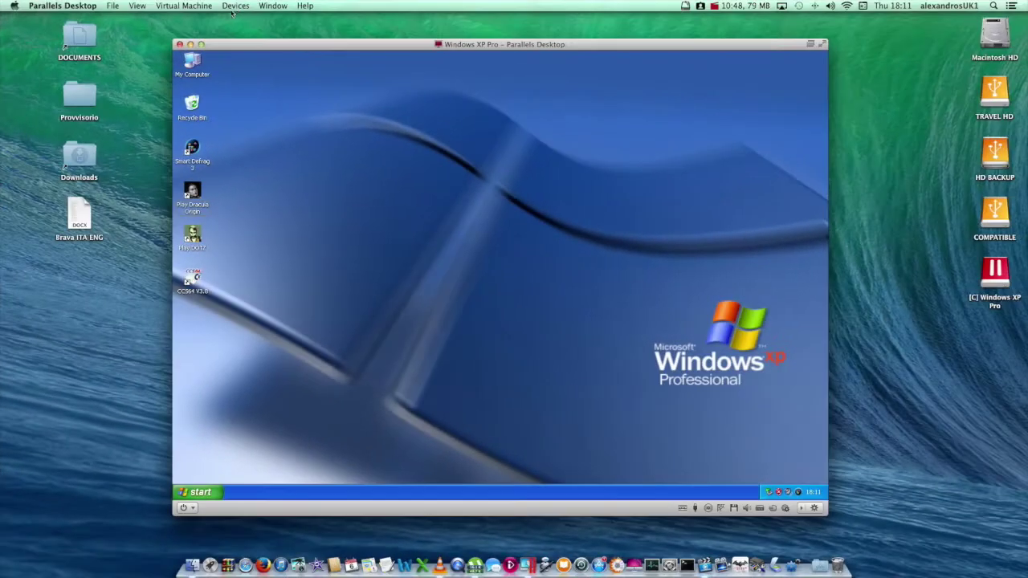
Review the device options available for the virtual machine, including USB, CD/DVD 1, Network 1 and Floppy Disk, without changing any.
left_click(234, 8)
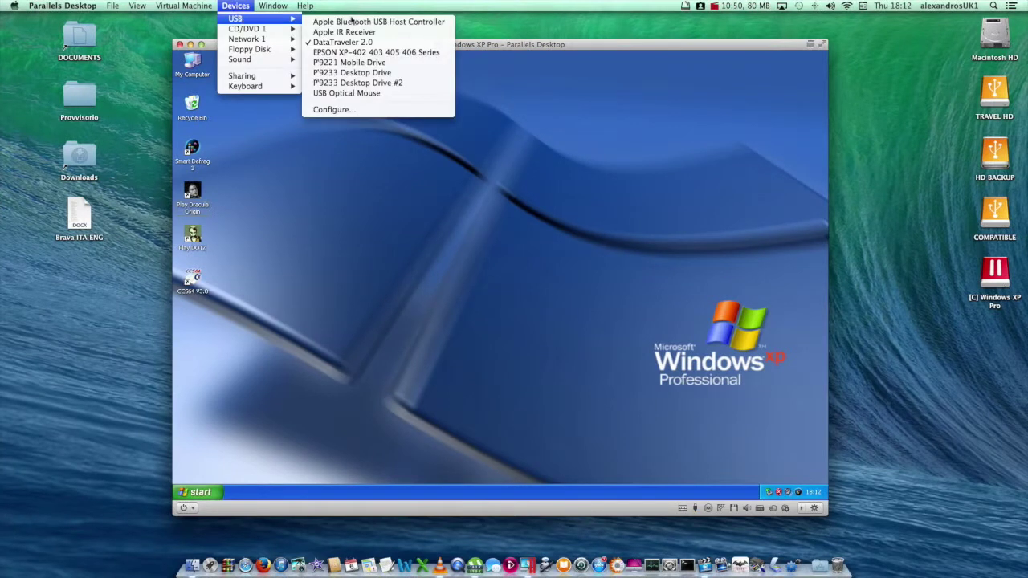
left_click(240, 7)
key("super+shift+slash")
left_click(242, 7)
mouse_move(264, 30)
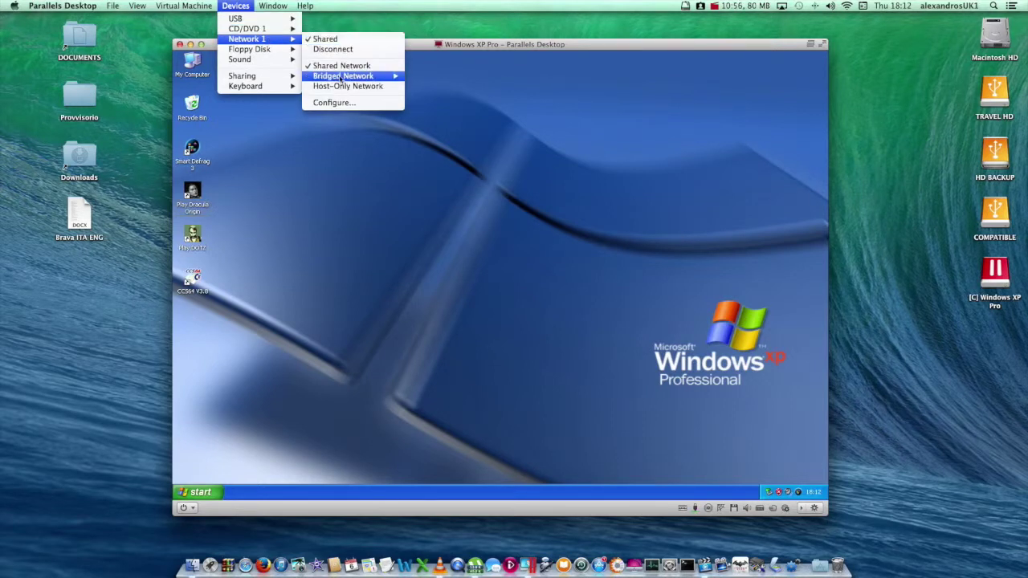
left_click(474, 45)
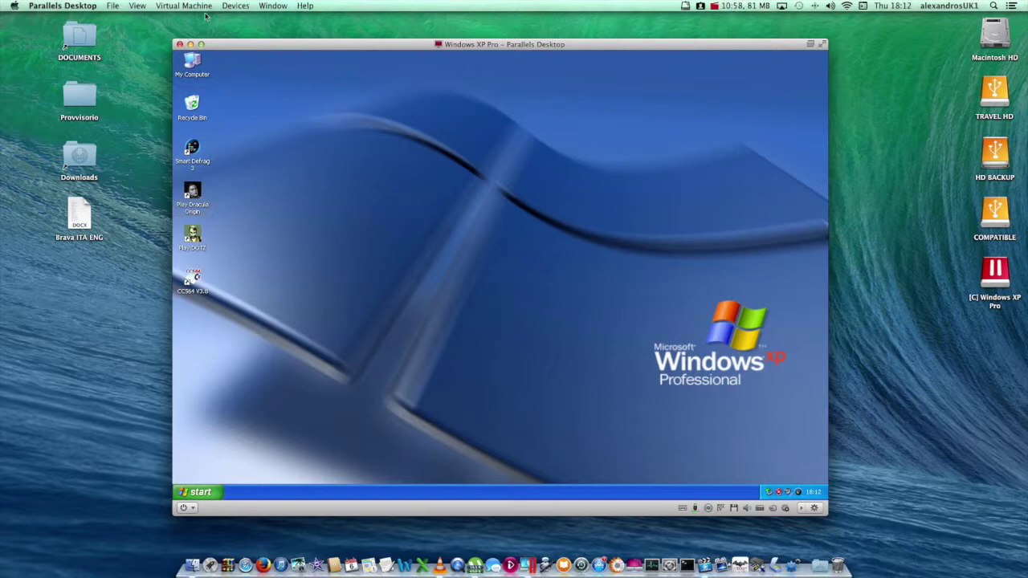
left_click(236, 5)
mouse_move(263, 52)
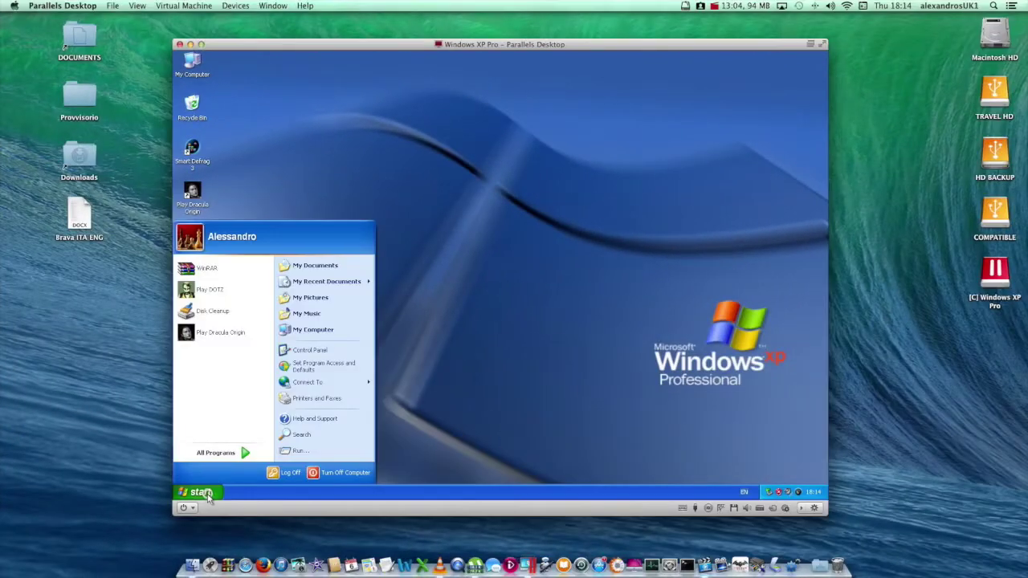
Turn off the Windows XP computer and move the USB stick's icon directly below the COMPATIBLE drive on the Mac desktop.
left_click(338, 474)
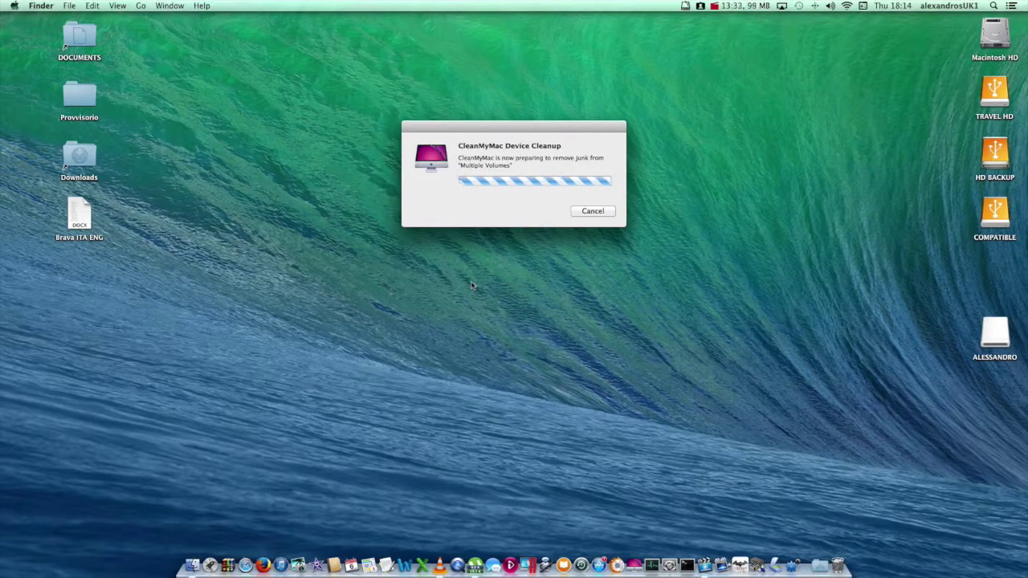
left_click_drag(990, 344, 992, 289)
left_click(934, 328)
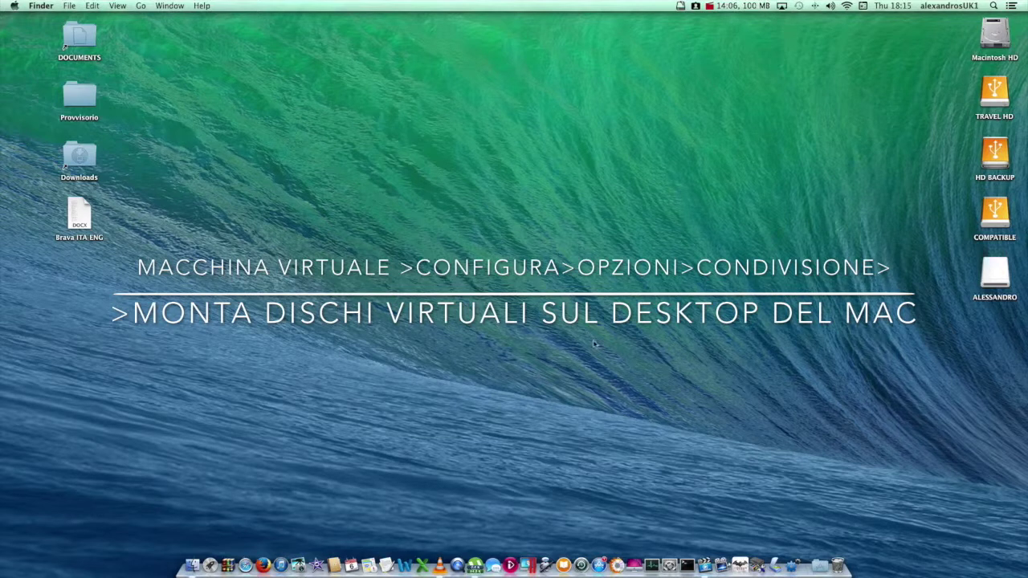
Select the Brava ITA ENG document on the Mac desktop.
mouse_move(78, 213)
left_mouse_down()
mouse_move(387, 306)
mouse_move(574, 276)
mouse_move(554, 264)
mouse_move(77, 225)
mouse_move(79, 215)
left_mouse_up()
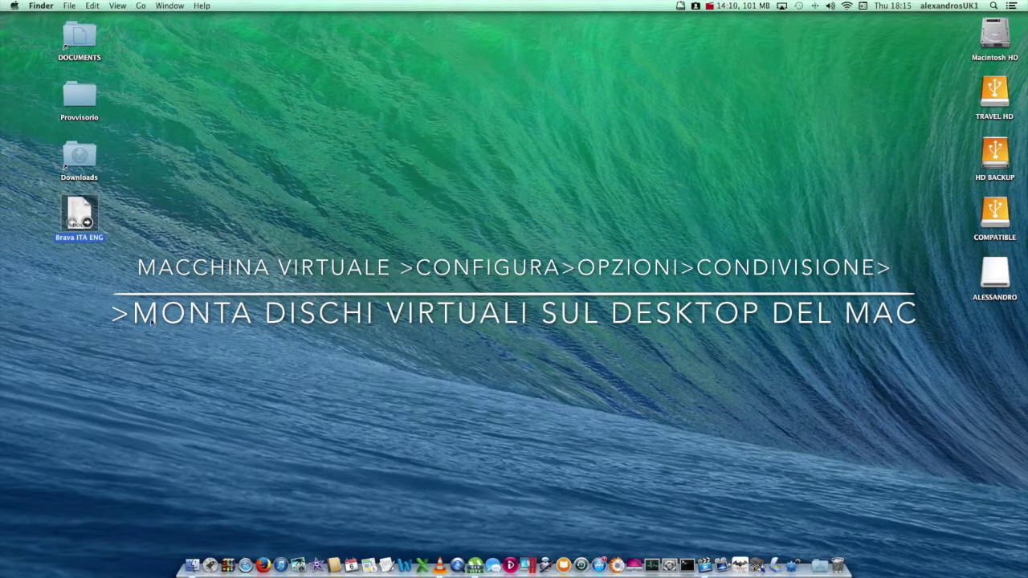